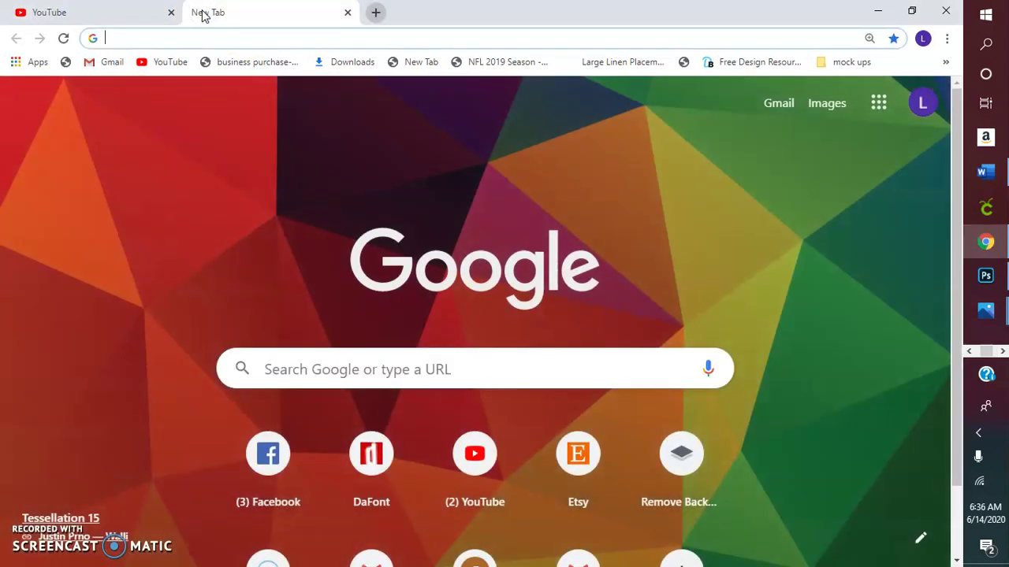
Step: Enter the address dafont.com in the new tab and load the font site
{"action": "type", "text": "dan"}
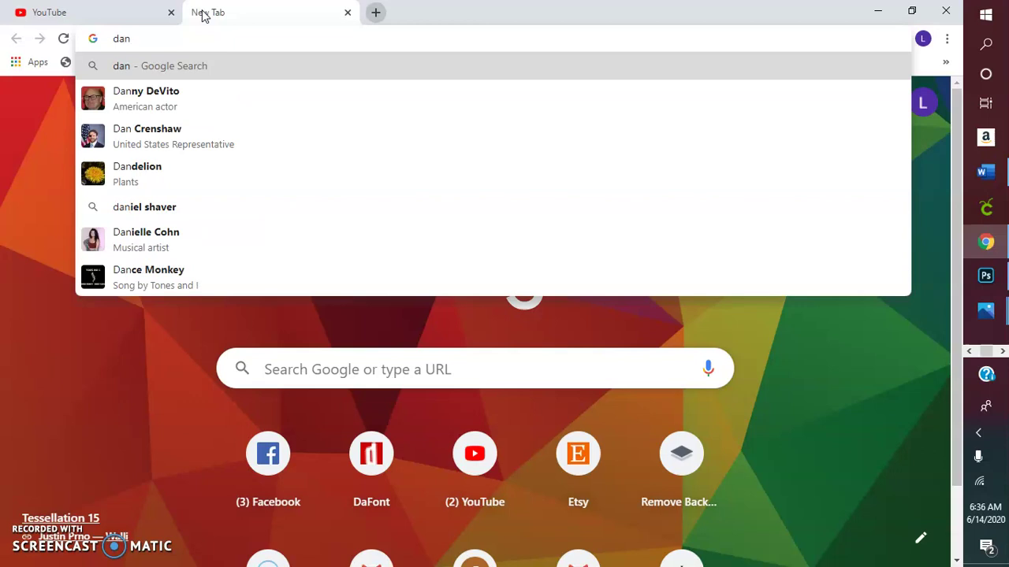
{"action": "key", "text": "BackSpace"}
{"action": "type", "text": "font.c"}
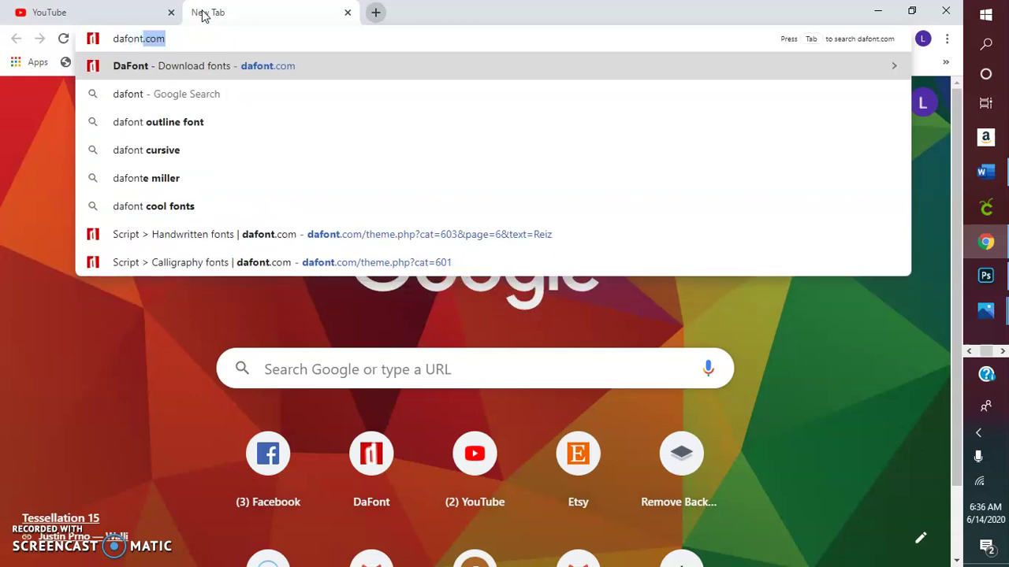
{"action": "type", "text": "om"}
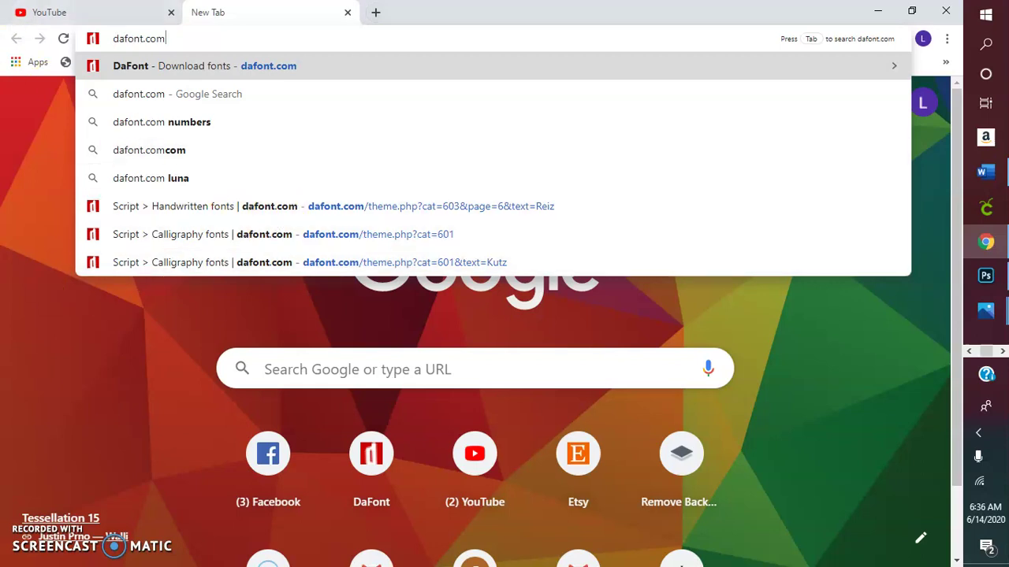
{"action": "key", "text": "Return"}
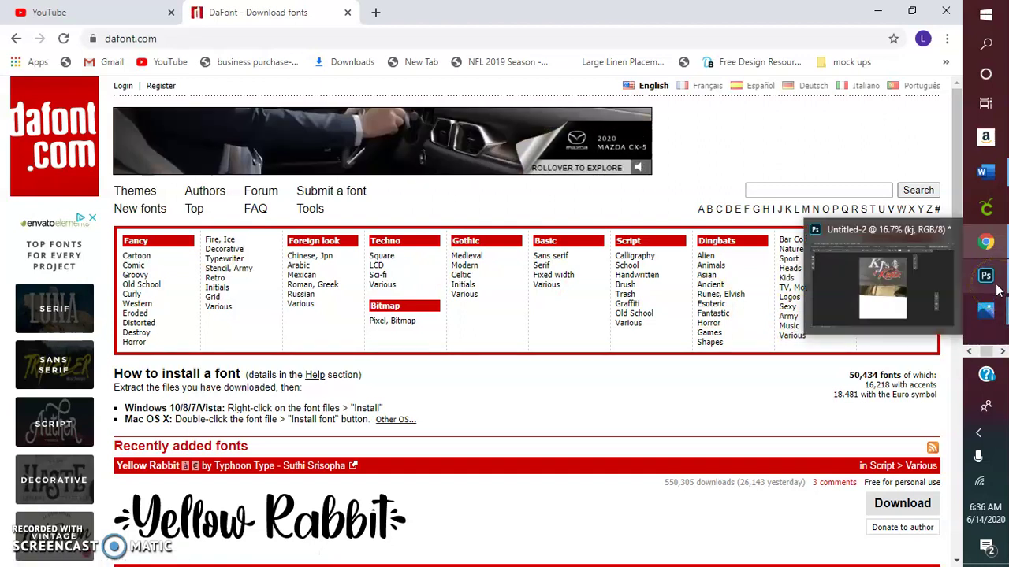
Step: Use the Move tool to drag the KJ's Kutz mask photo lower on the canvas
{"action": "mouse_move", "coordinate": [992, 298]}
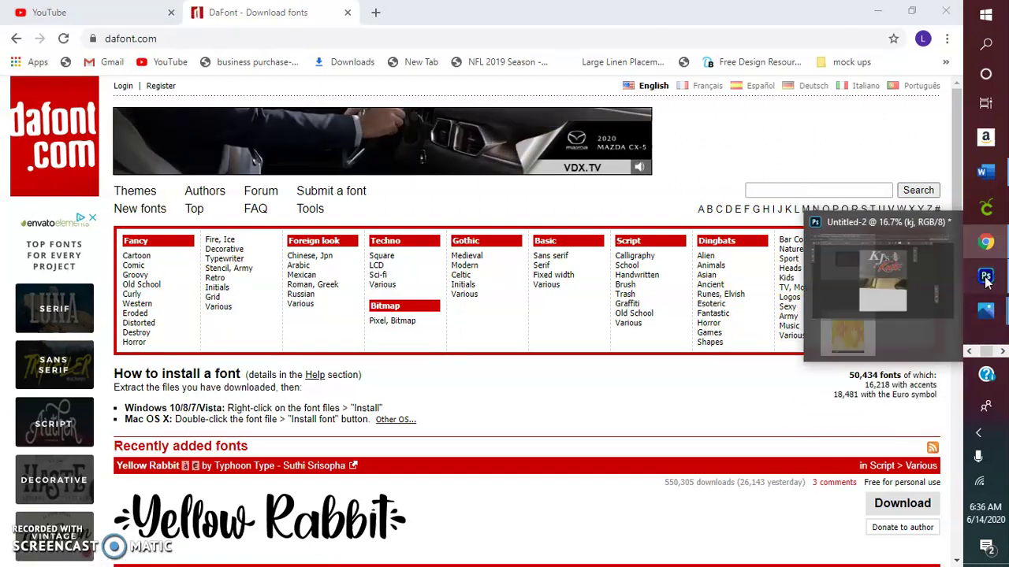
{"action": "left_click", "coordinate": [985, 276]}
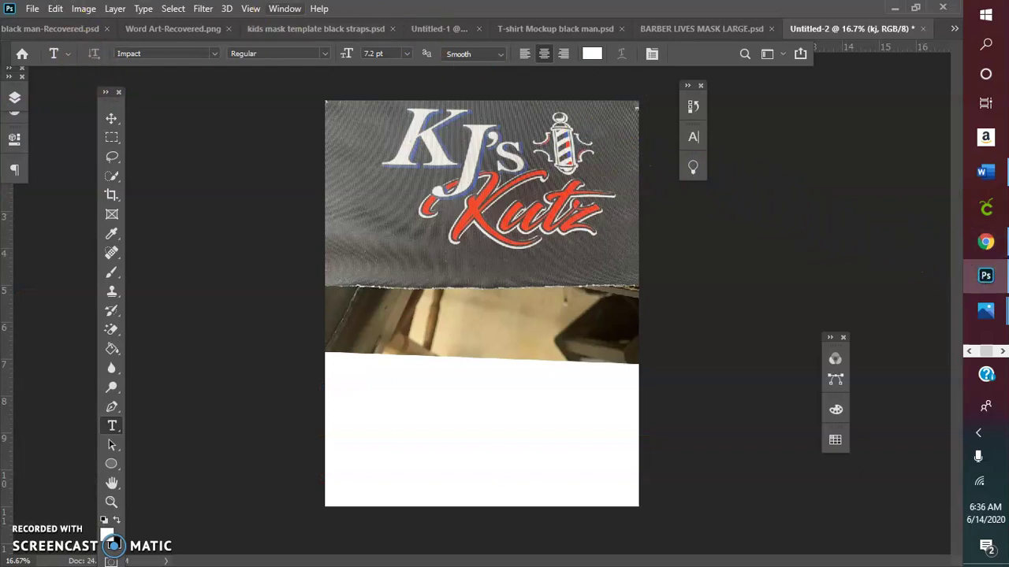
{"action": "left_click", "coordinate": [111, 121]}
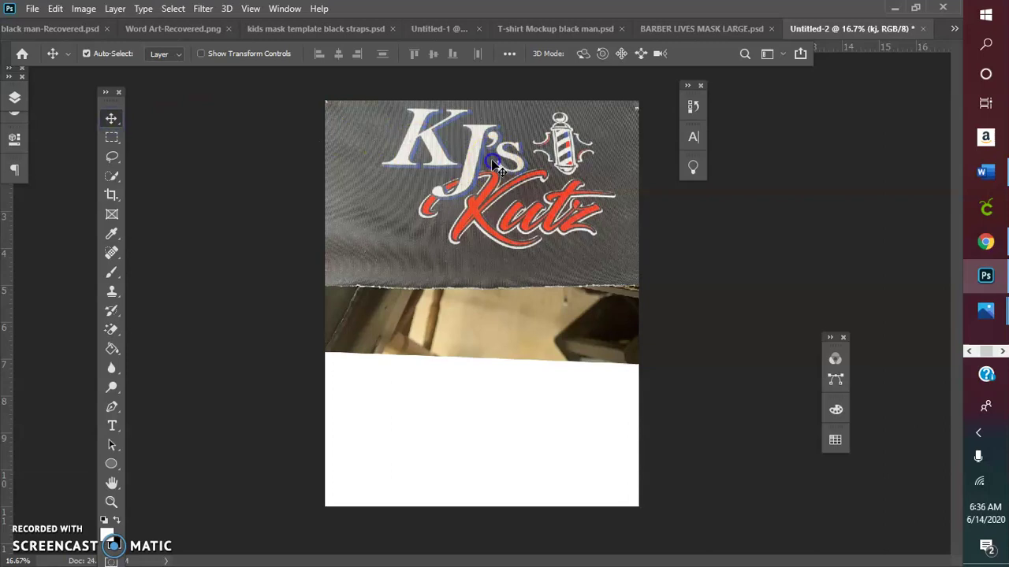
{"action": "left_click_drag", "start_coordinate": [493, 165], "coordinate": [478, 224]}
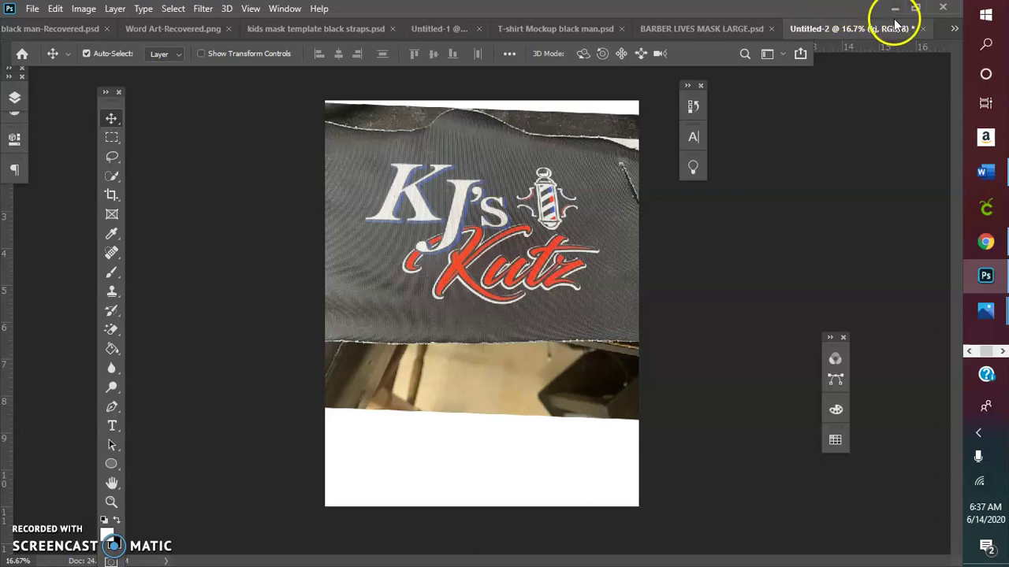
Step: Open DaFont's Script > Calligraphy category and preview every font with the word 'Kutz'
{"action": "left_click", "coordinate": [985, 242]}
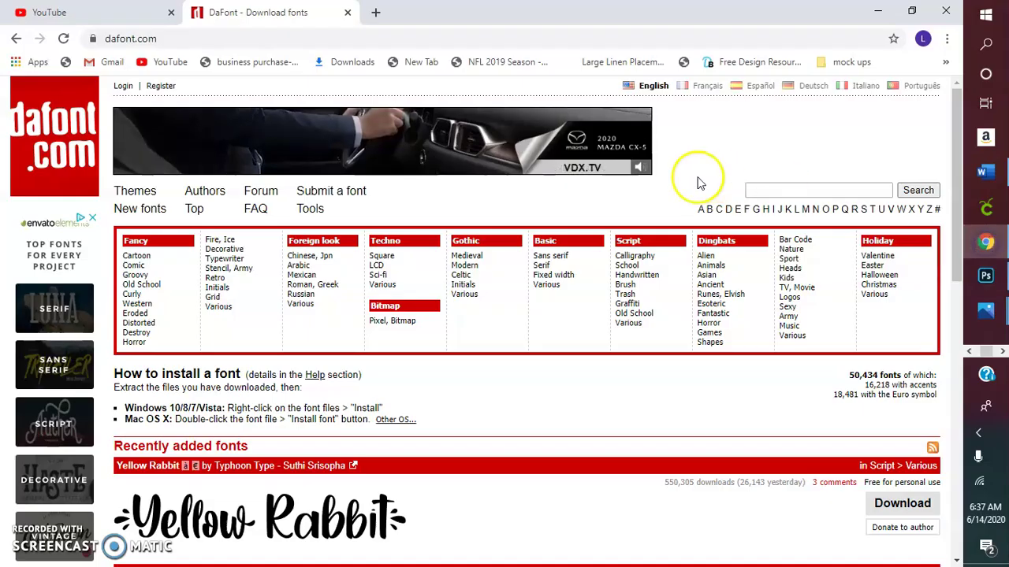
{"action": "mouse_move", "coordinate": [536, 163]}
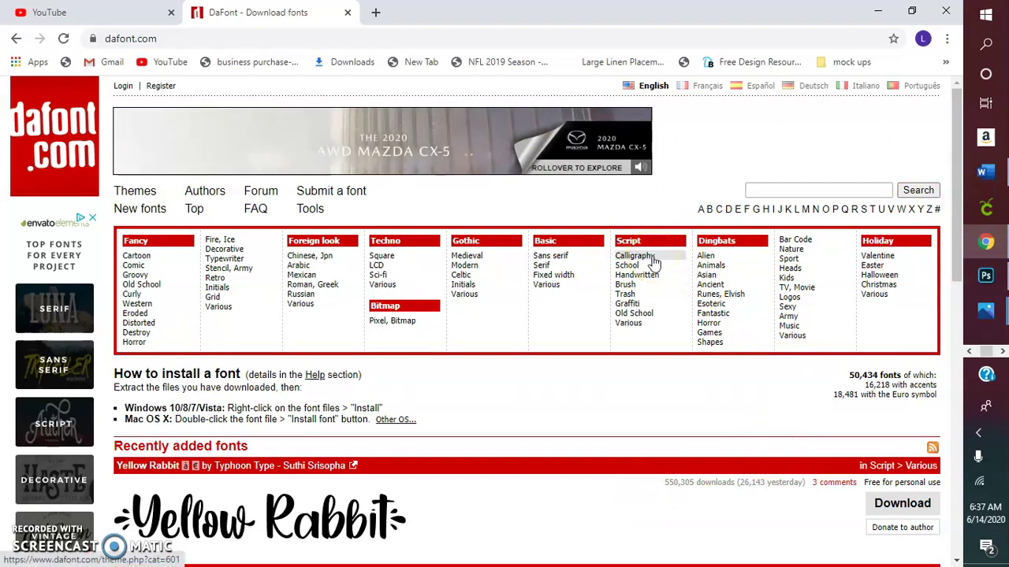
{"action": "left_click", "coordinate": [654, 260]}
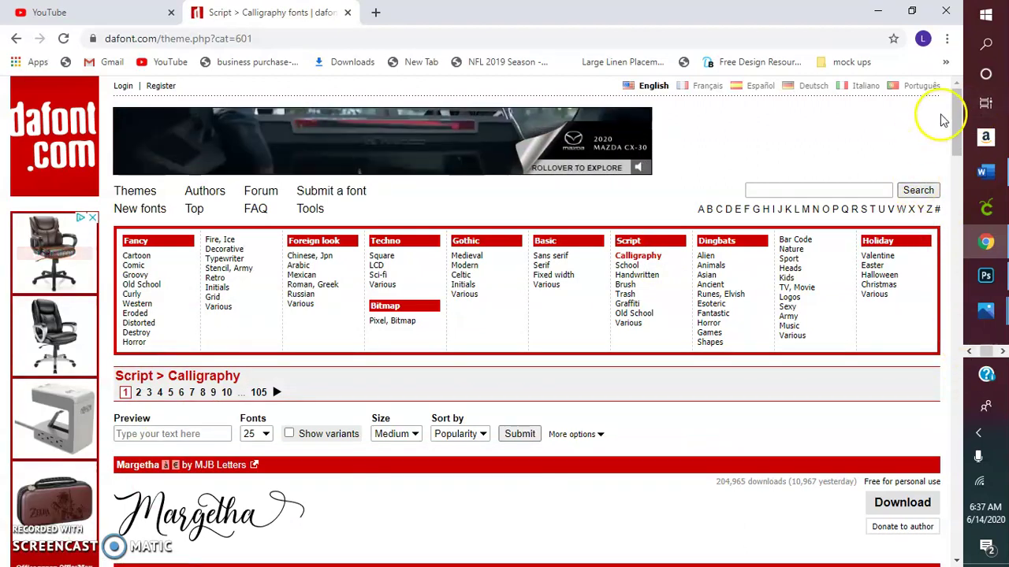
{"action": "mouse_move", "coordinate": [956, 110]}
{"action": "left_mouse_down"}
{"action": "mouse_move", "coordinate": [960, 306]}
{"action": "mouse_move", "coordinate": [952, 120]}
{"action": "left_mouse_up"}
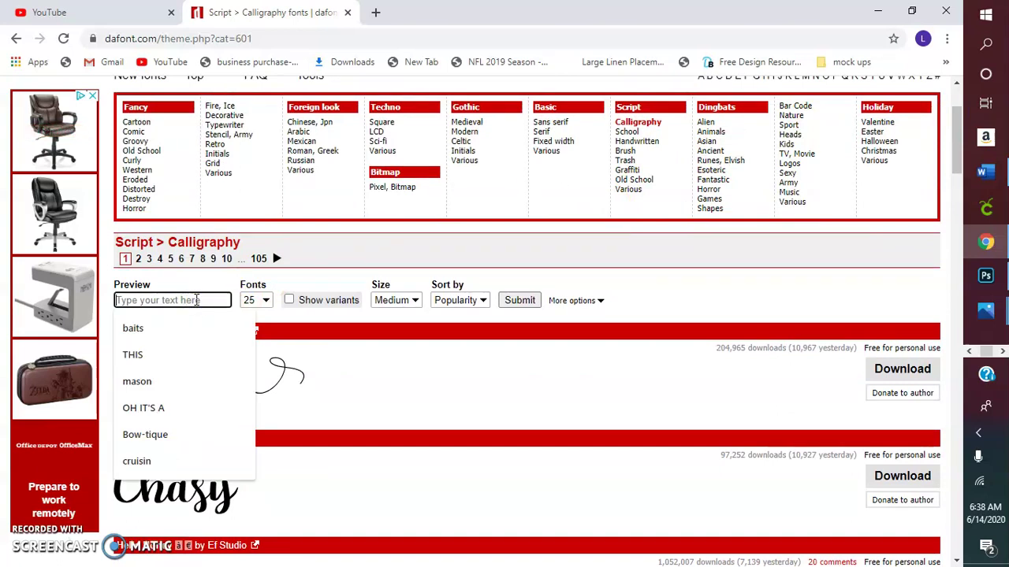
{"action": "type", "text": "K"}
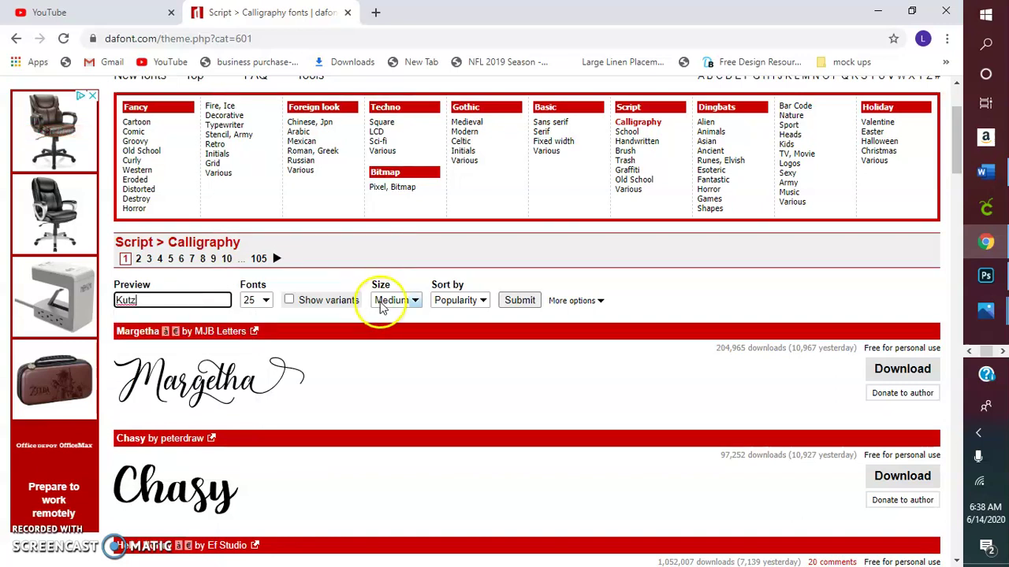
{"action": "type", "text": "utz"}
{"action": "key", "text": "Return"}
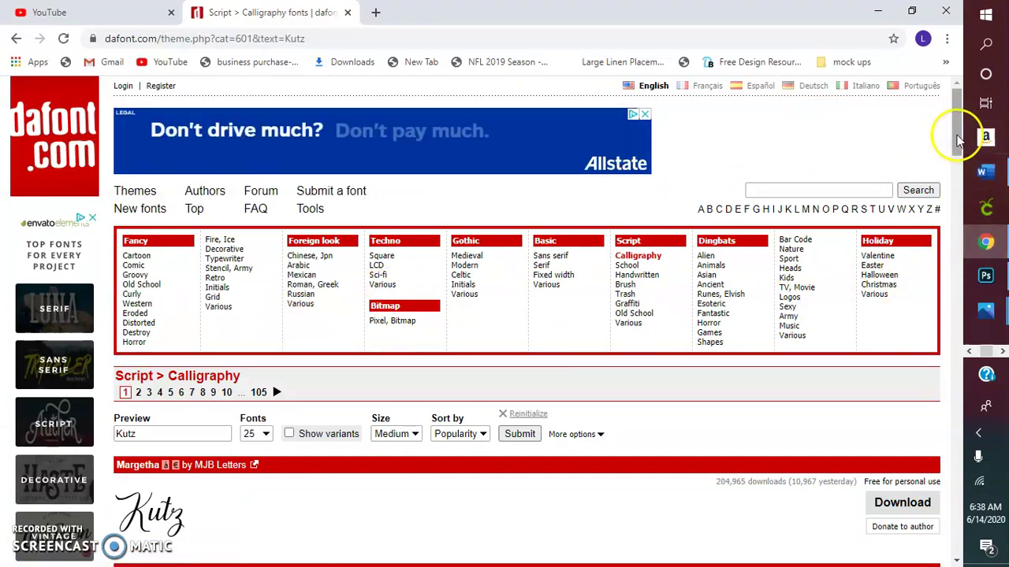
Step: Scroll to page 2 of the Calligraphy results and bring the Blacksword entry into view
{"action": "left_click_drag", "start_coordinate": [954, 134], "coordinate": [901, 512]}
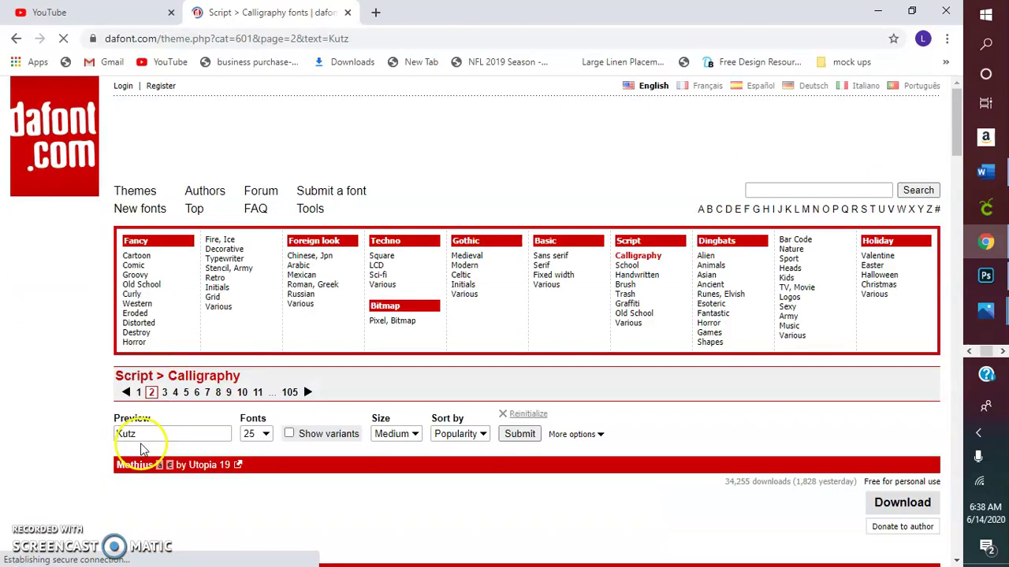
{"action": "left_click_drag", "start_coordinate": [956, 130], "coordinate": [944, 272]}
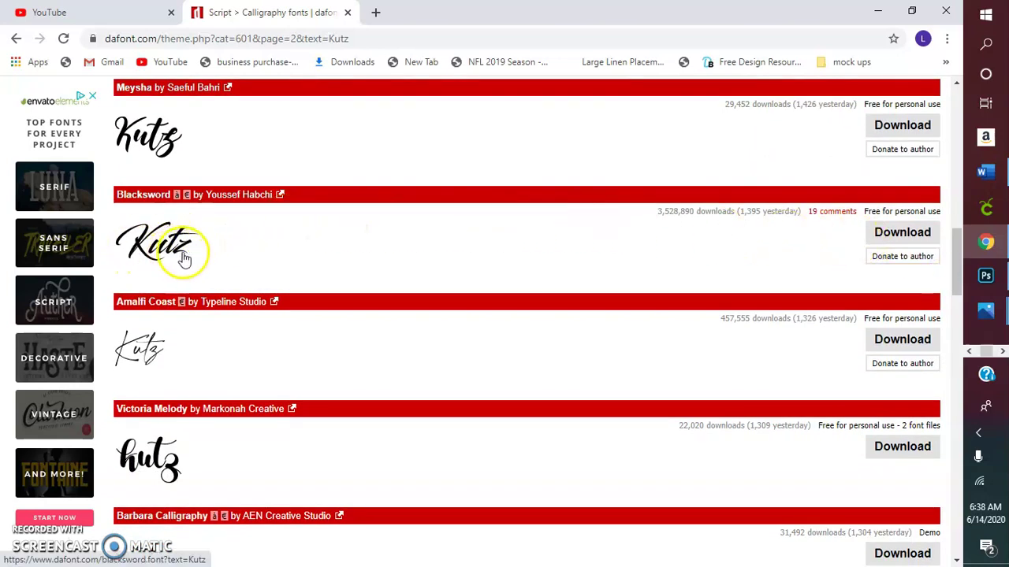
{"action": "mouse_move", "coordinate": [979, 277]}
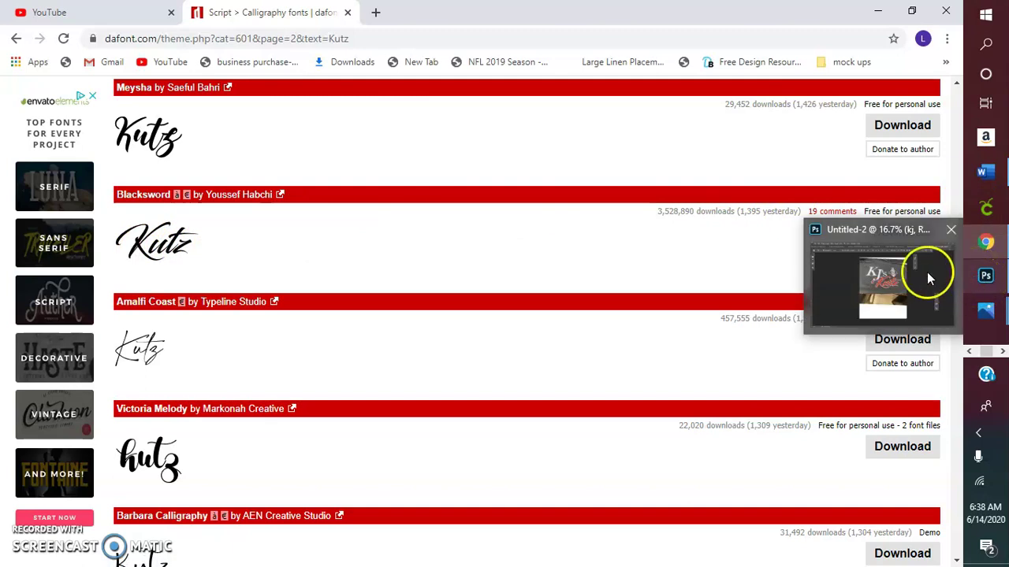
Step: Download the Blacksword font and open its font file from the zip
{"action": "left_click", "coordinate": [899, 242]}
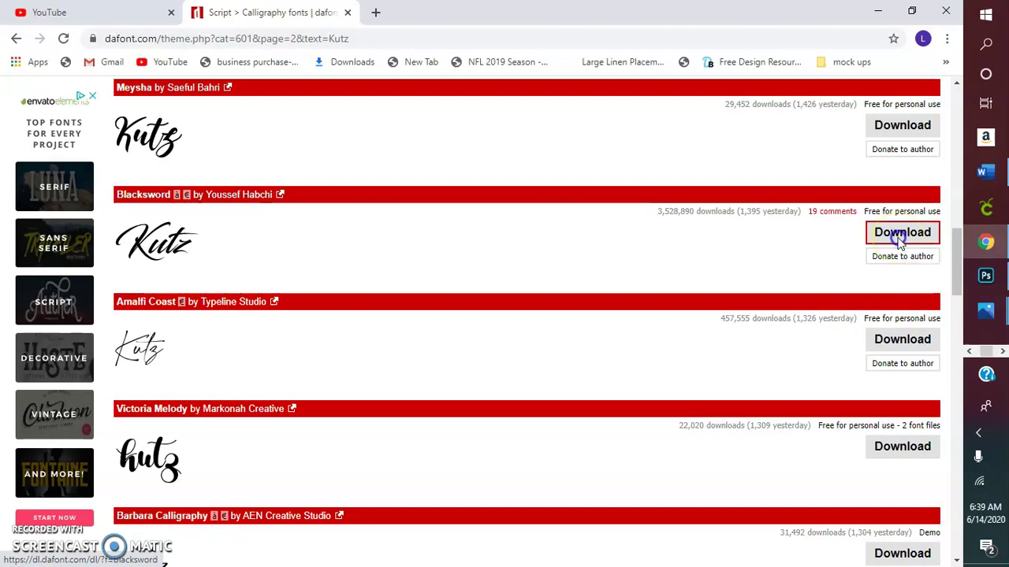
{"action": "left_click", "coordinate": [899, 242]}
{"action": "left_click", "coordinate": [231, 542]}
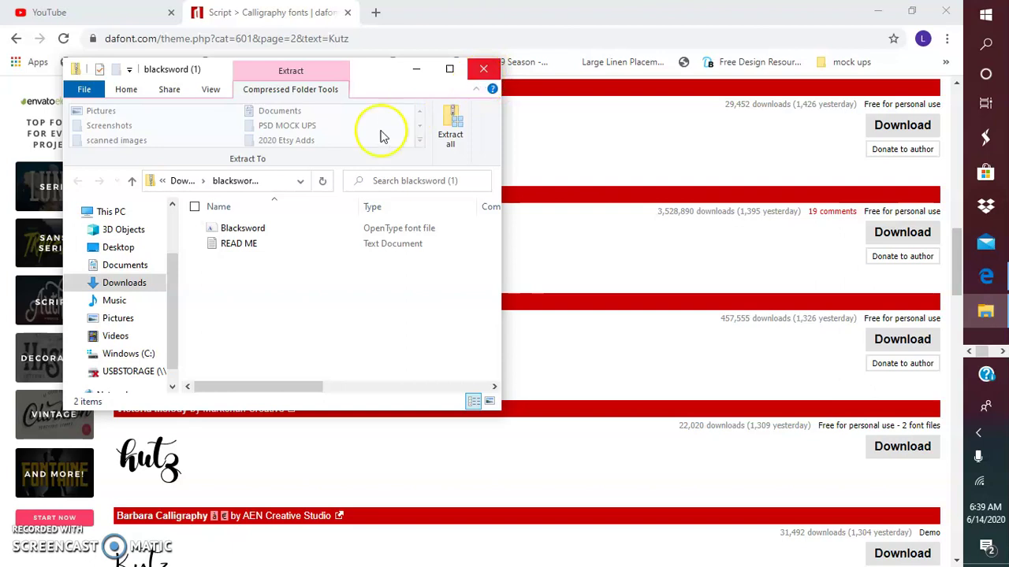
{"action": "double_click", "coordinate": [242, 230]}
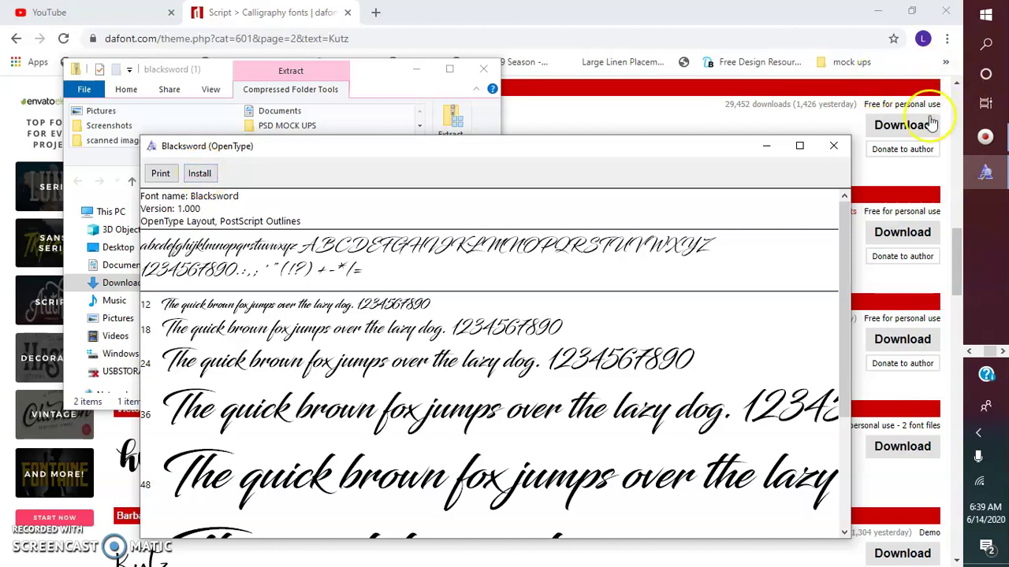
Step: Close the font viewer and folder window, and minimize Chrome to show Photoshop
{"action": "left_click", "coordinate": [833, 146]}
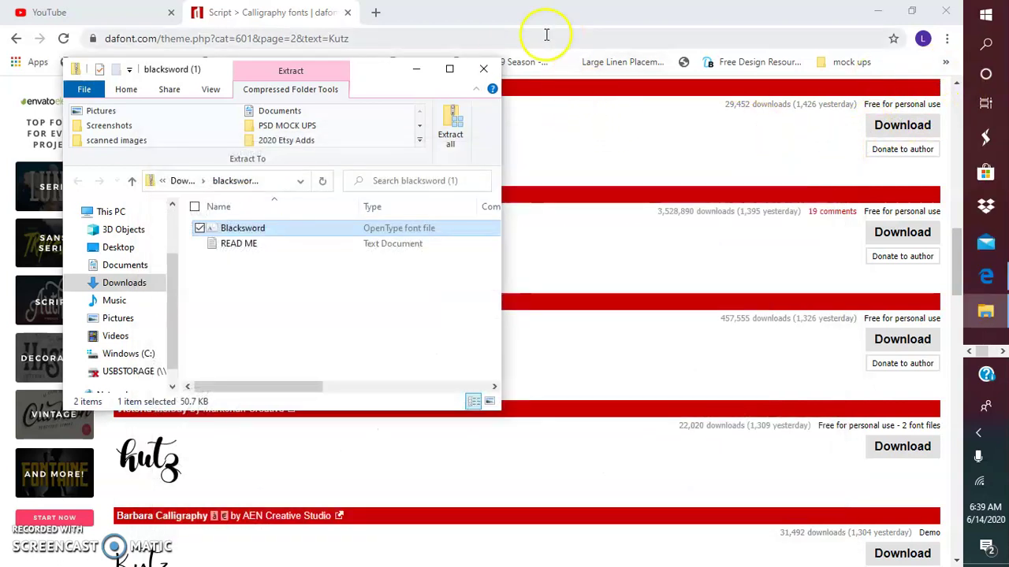
{"action": "left_click", "coordinate": [483, 69]}
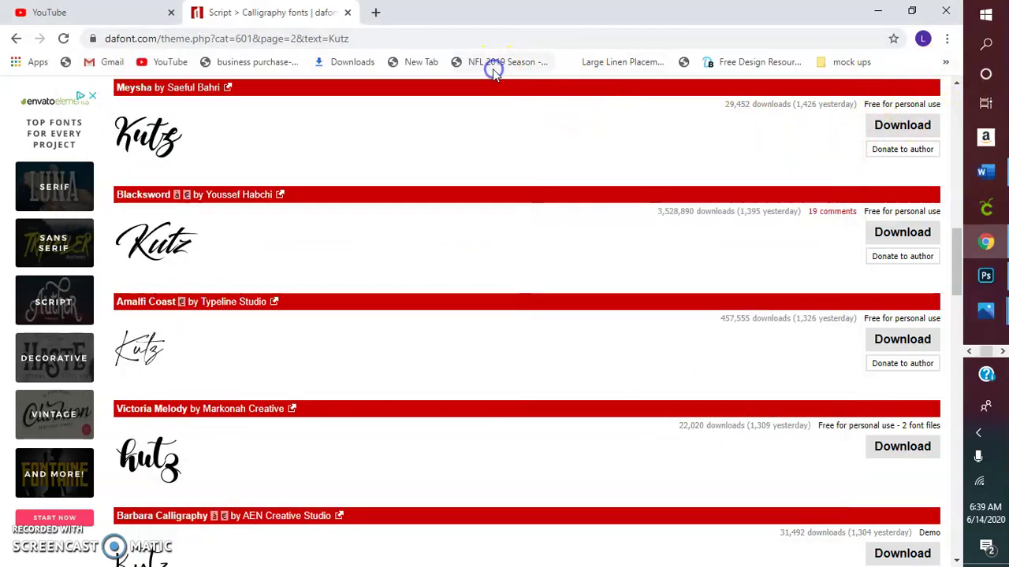
{"action": "left_click", "coordinate": [888, 14]}
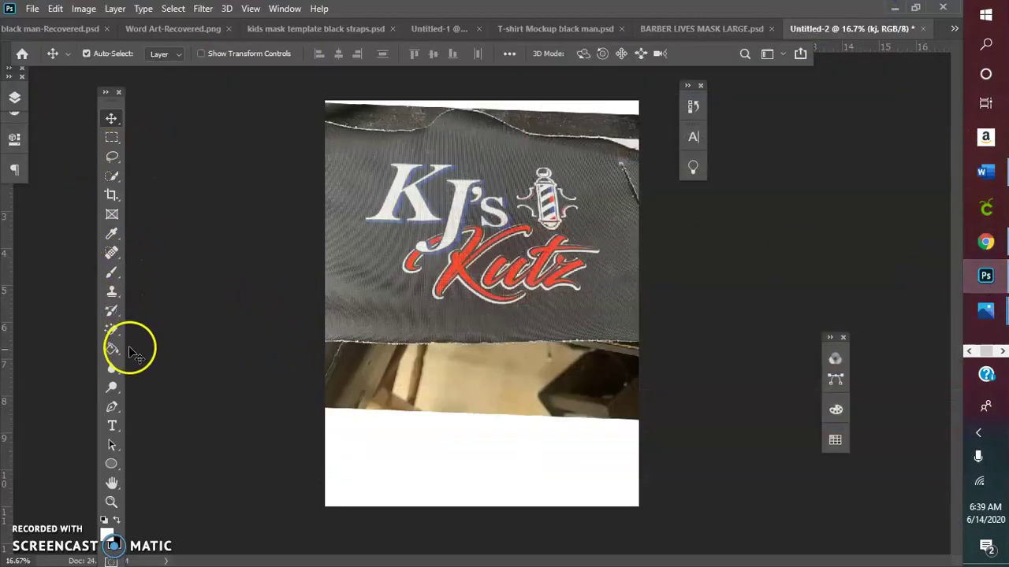
Step: Draw a text box below the KJ's Kutz logo on the photo
{"action": "left_click", "coordinate": [112, 424]}
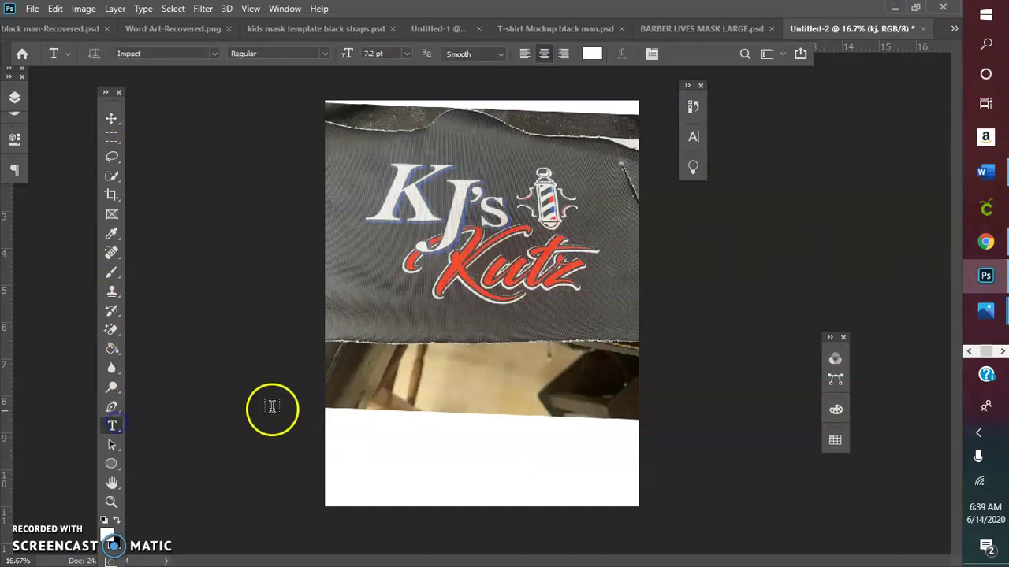
{"action": "left_click_drag", "start_coordinate": [377, 330], "coordinate": [552, 403]}
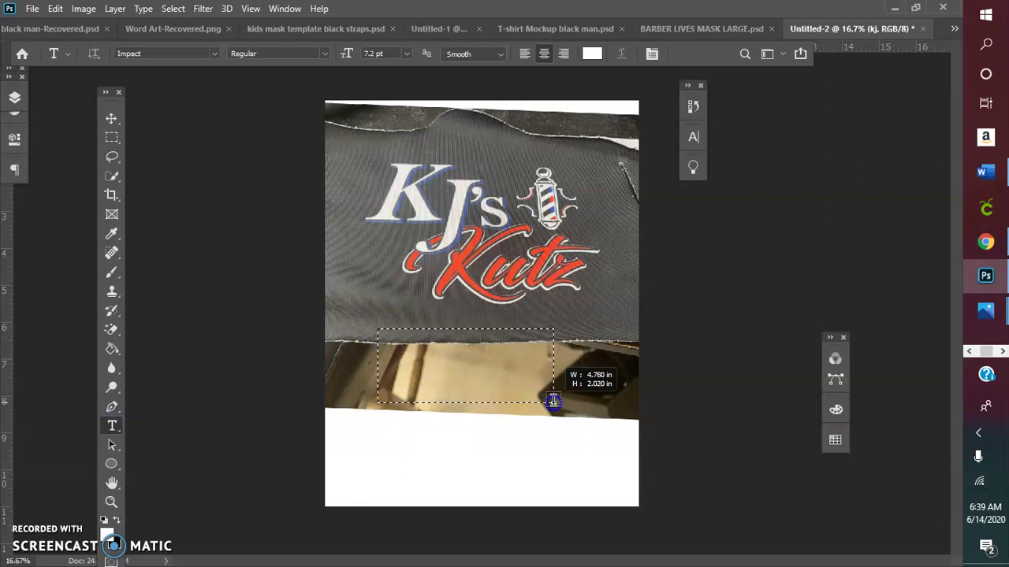
{"action": "left_click_drag", "start_coordinate": [552, 402], "coordinate": [553, 403]}
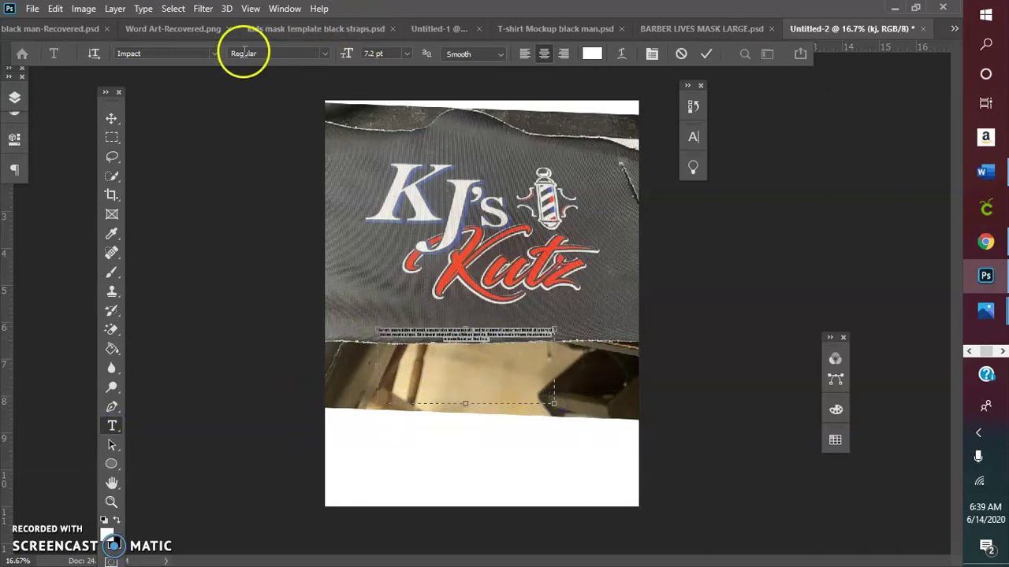
Step: Set the text font to Blacksword at 200 pt
{"action": "left_click", "coordinate": [213, 54]}
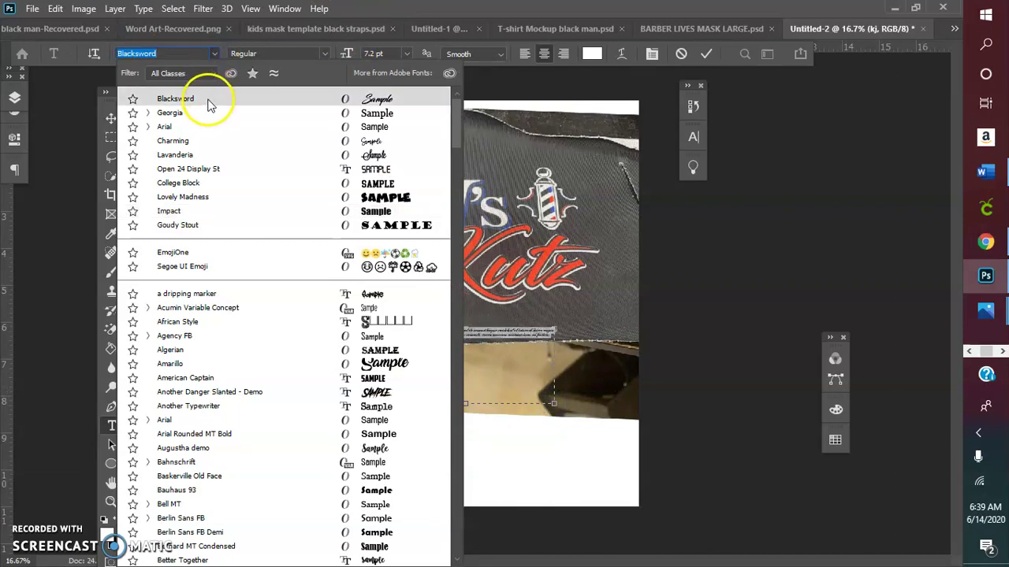
{"action": "left_click", "coordinate": [209, 102]}
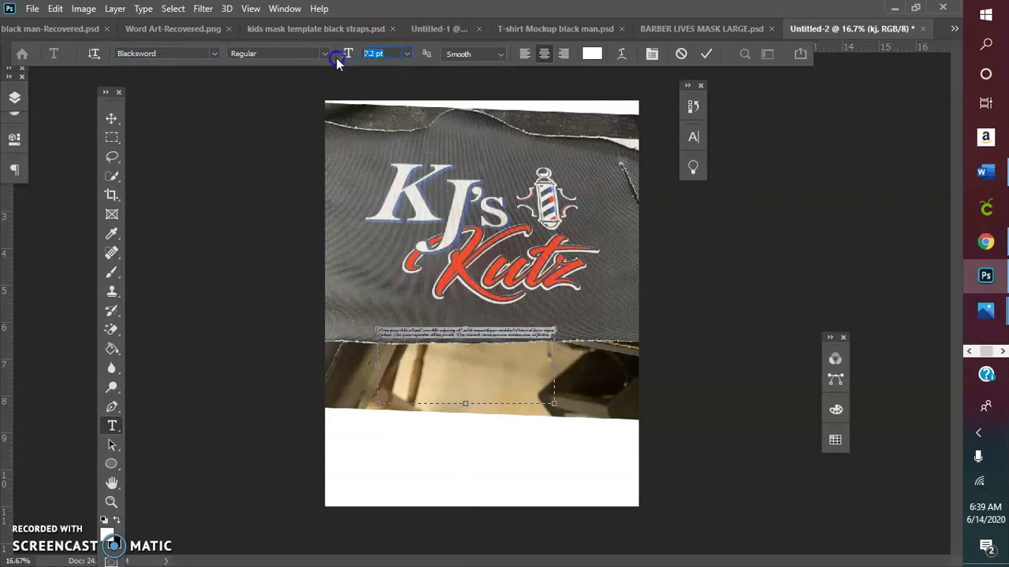
{"action": "type", "text": "100"}
{"action": "key", "text": "BackSpace"}
{"action": "key", "text": "BackSpace"}
{"action": "key", "text": "BackSpace"}
{"action": "type", "text": "200"}
{"action": "key", "text": "Return"}
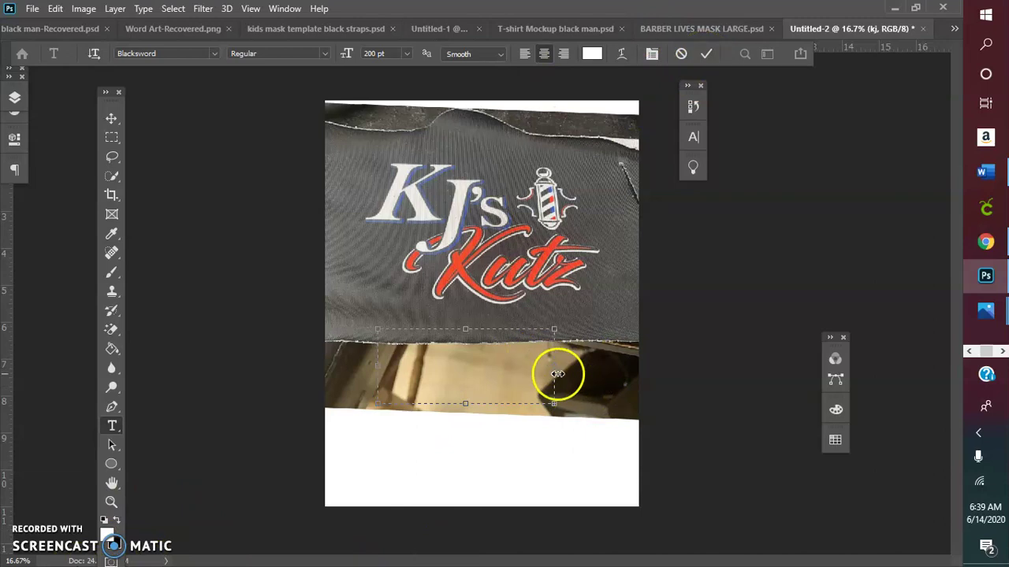
Step: Enlarge the text box and type 'Kutz'
{"action": "left_click_drag", "start_coordinate": [557, 374], "coordinate": [622, 366]}
{"action": "left_click_drag", "start_coordinate": [500, 406], "coordinate": [504, 486]}
{"action": "left_click_drag", "start_coordinate": [377, 411], "coordinate": [346, 415]}
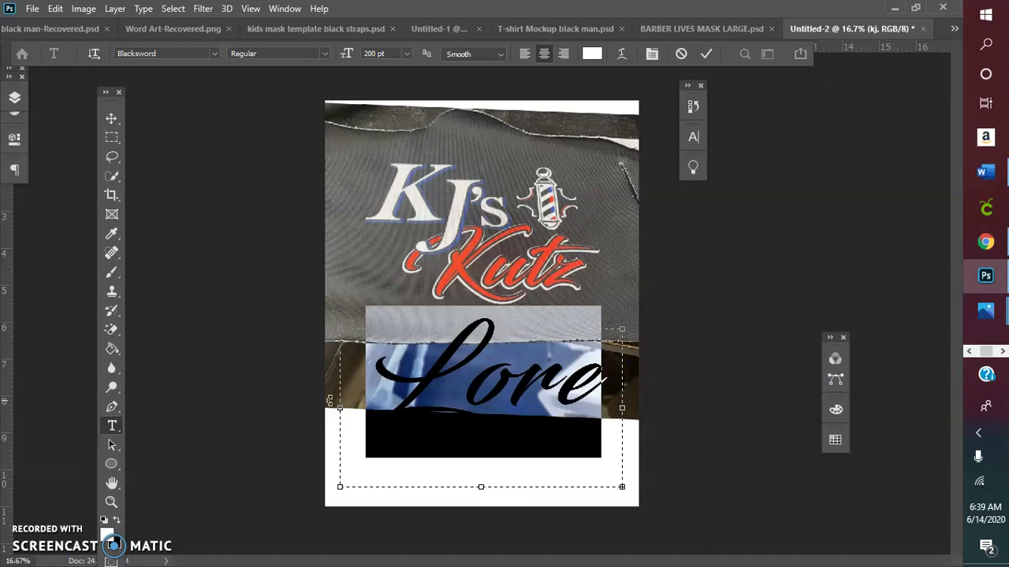
{"action": "type", "text": "k"}
{"action": "key", "text": "BackSpace"}
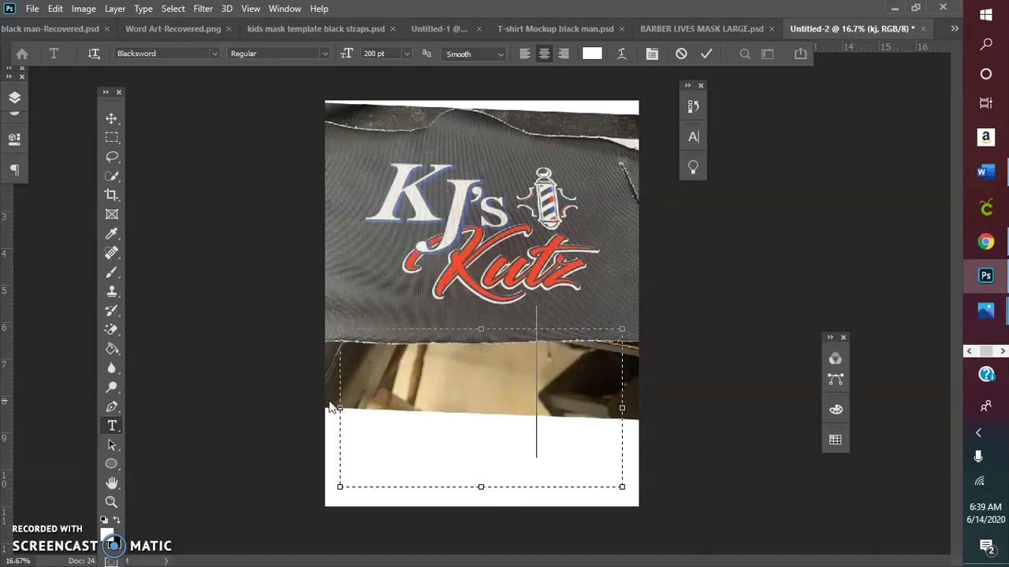
{"action": "type", "text": "Kutz"}
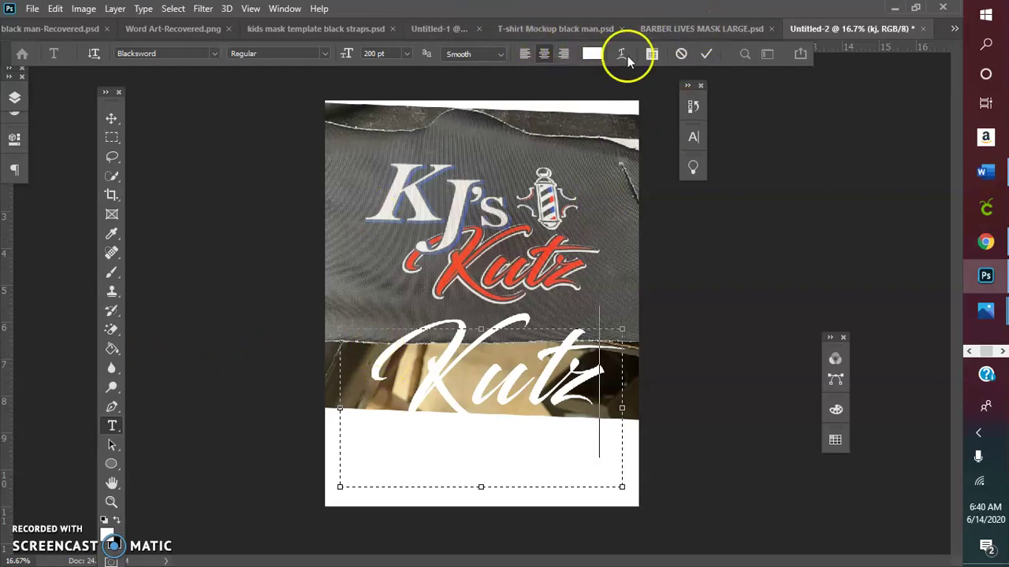
Step: Pick red in the text colour picker
{"action": "left_click", "coordinate": [591, 53]}
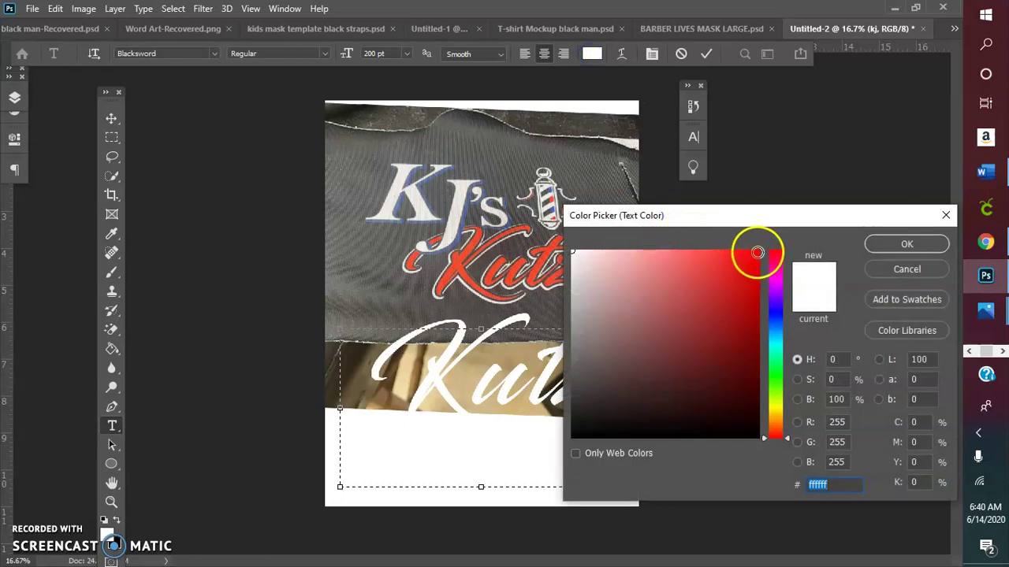
{"action": "left_click", "coordinate": [756, 252]}
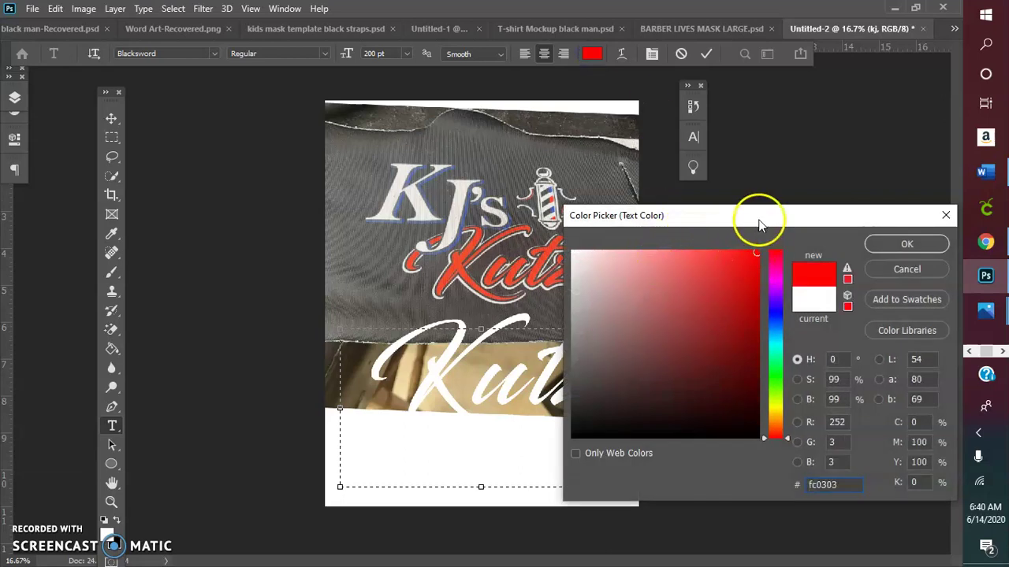
{"action": "left_click", "coordinate": [877, 249]}
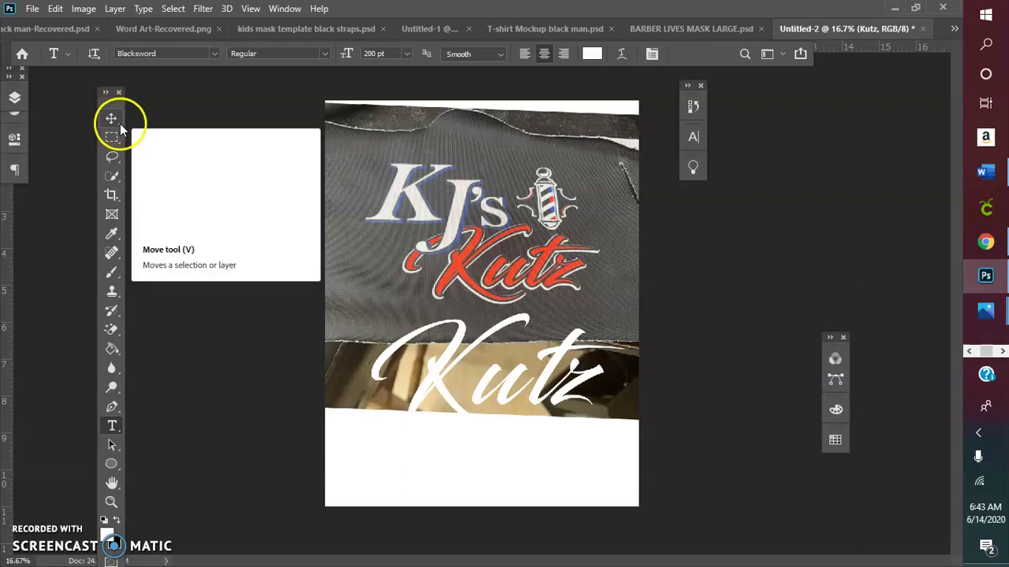
Step: Select the Kutz text and recolour it bright red (fb0404)
{"action": "double_click", "coordinate": [434, 383]}
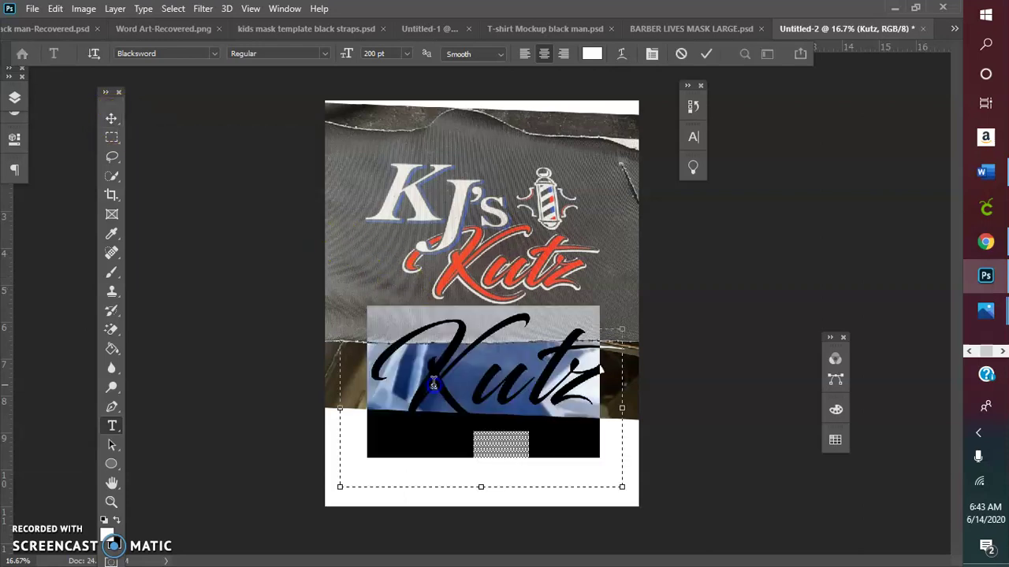
{"action": "left_click", "coordinate": [592, 53]}
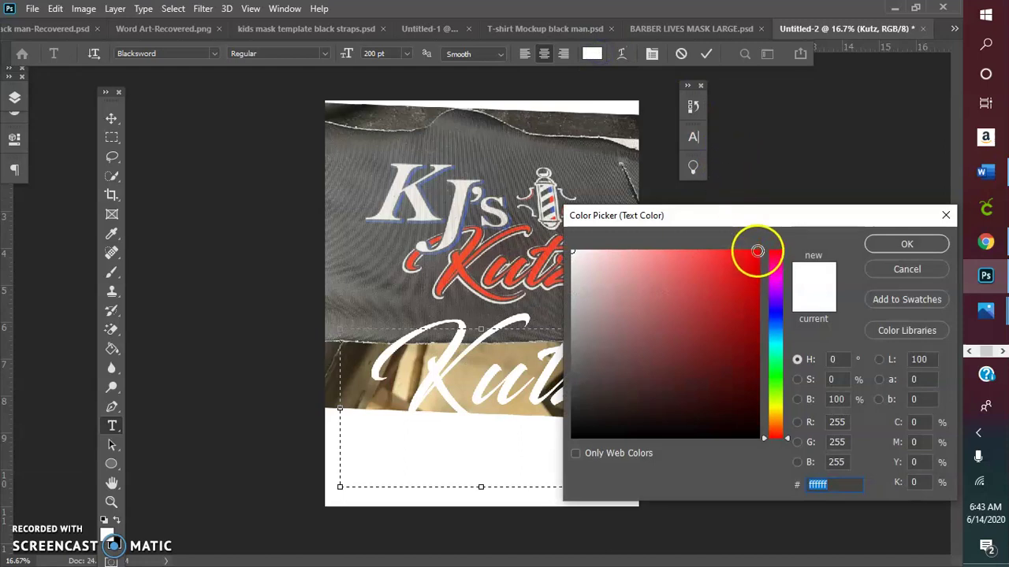
{"action": "left_click", "coordinate": [755, 253]}
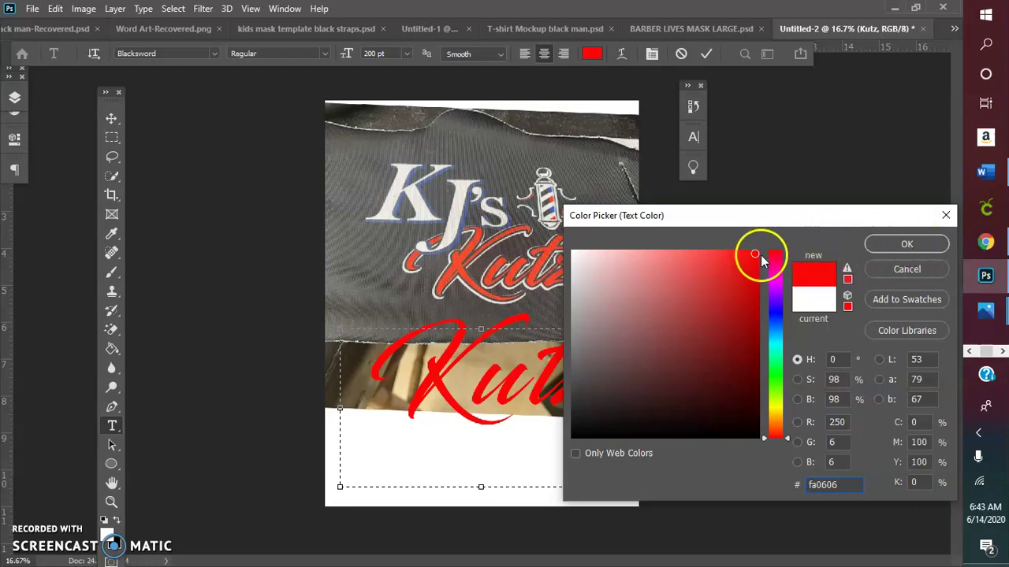
{"action": "left_click_drag", "start_coordinate": [755, 251], "coordinate": [753, 252]}
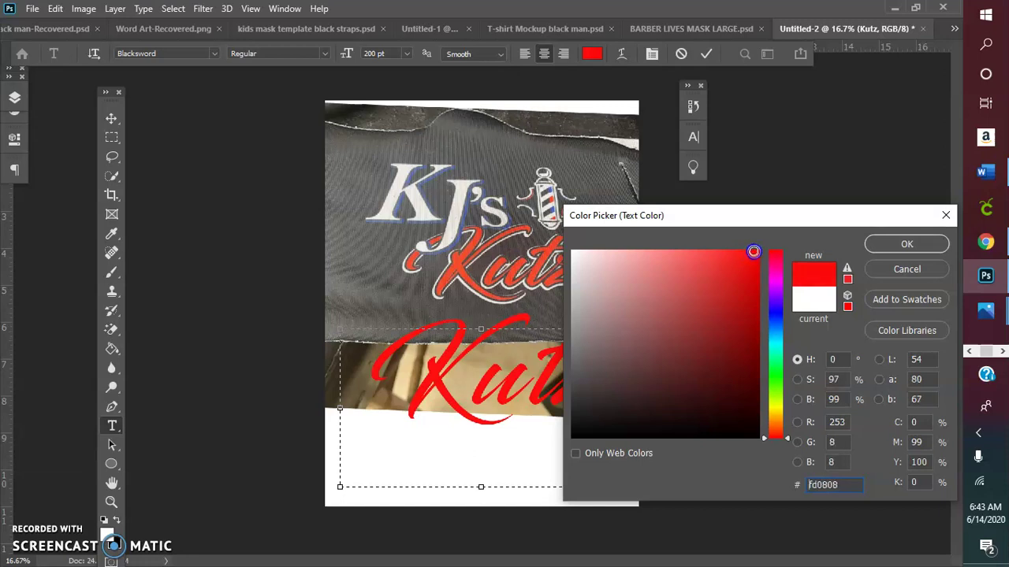
{"action": "left_click", "coordinate": [468, 247]}
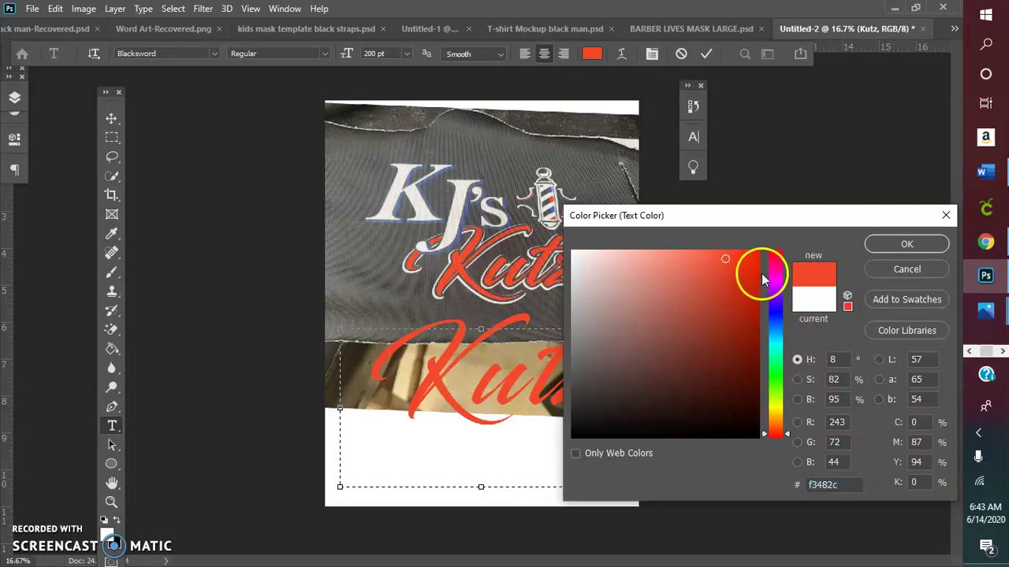
{"action": "left_click", "coordinate": [443, 288]}
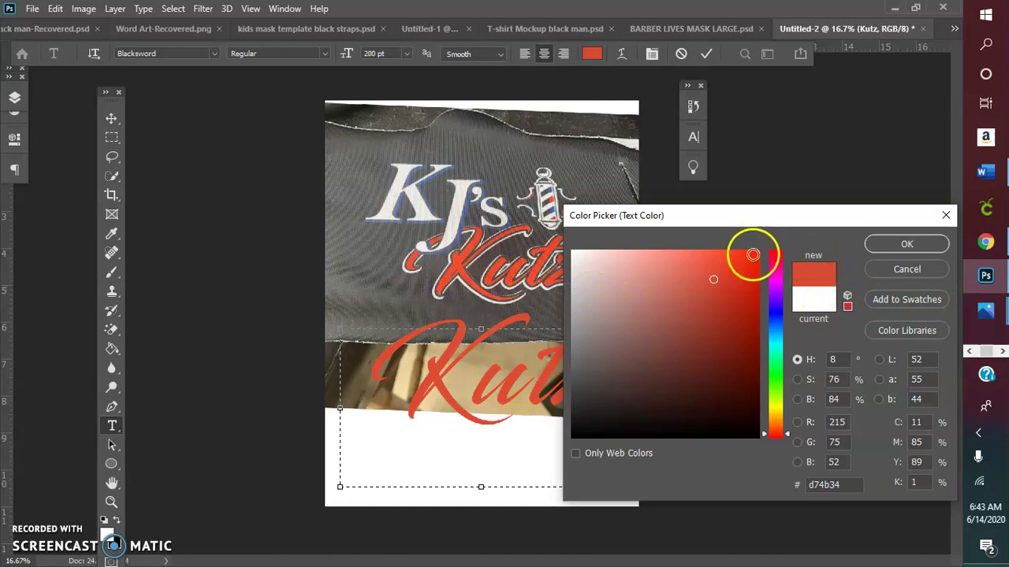
{"action": "left_click", "coordinate": [778, 256]}
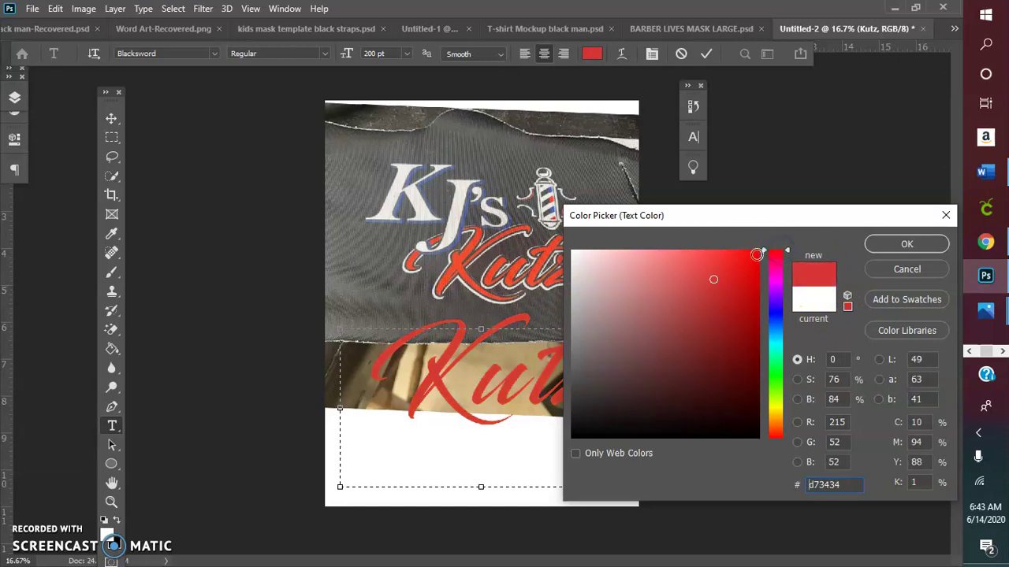
{"action": "left_click", "coordinate": [757, 253]}
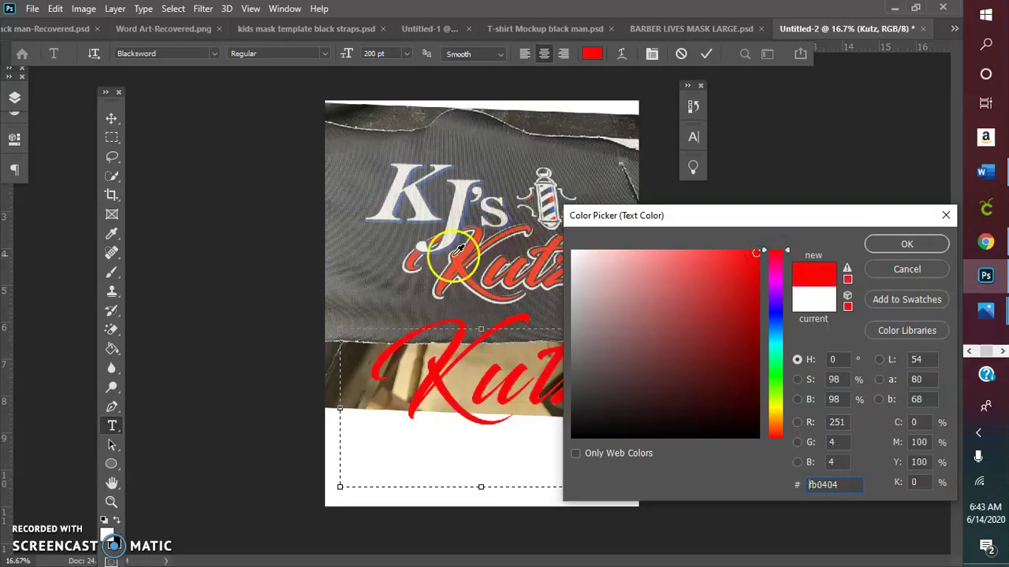
{"action": "left_click", "coordinate": [891, 247]}
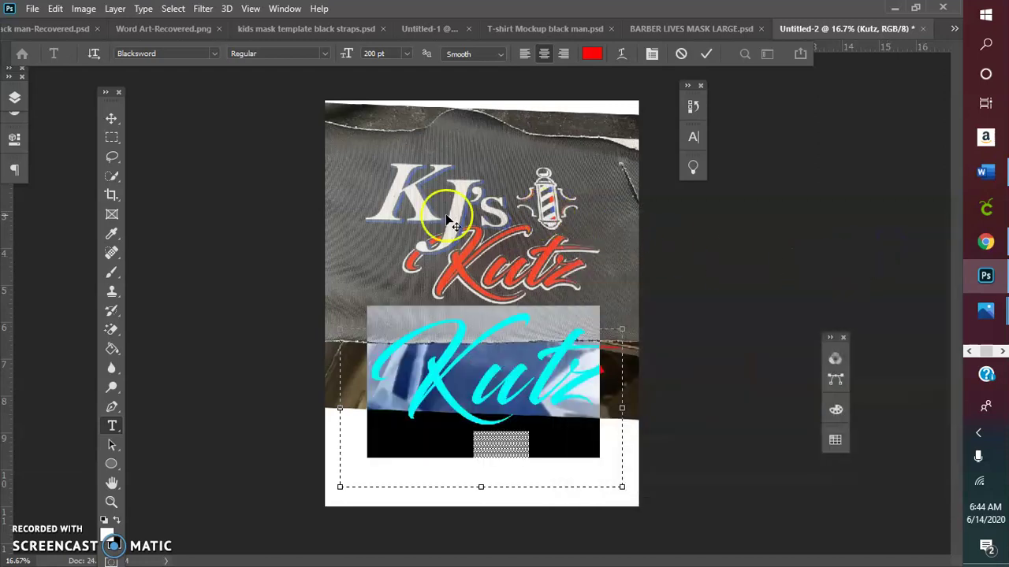
Step: Show the Layers panel and commit the red Kutz text
{"action": "left_click", "coordinate": [14, 98]}
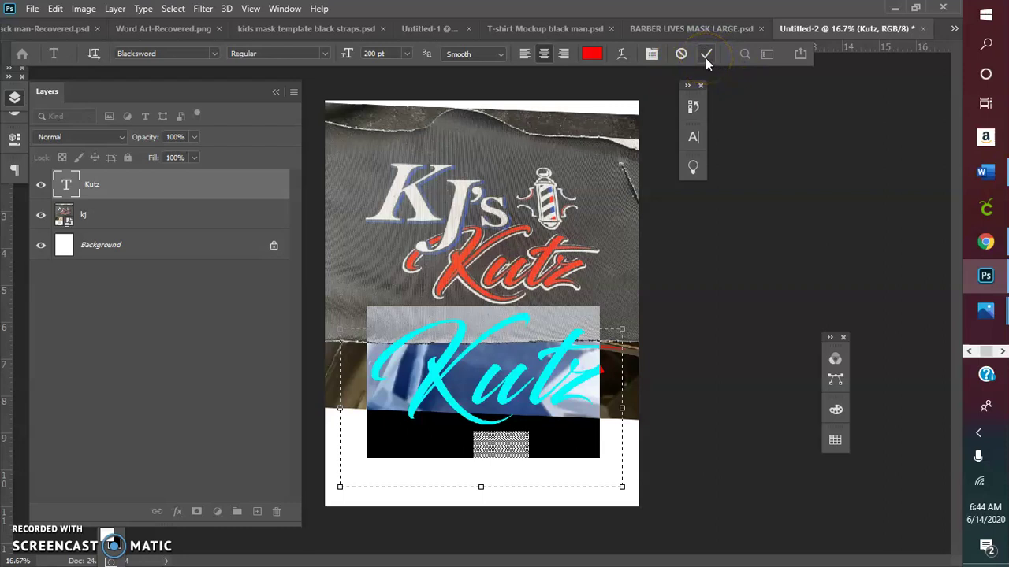
{"action": "left_click", "coordinate": [706, 60]}
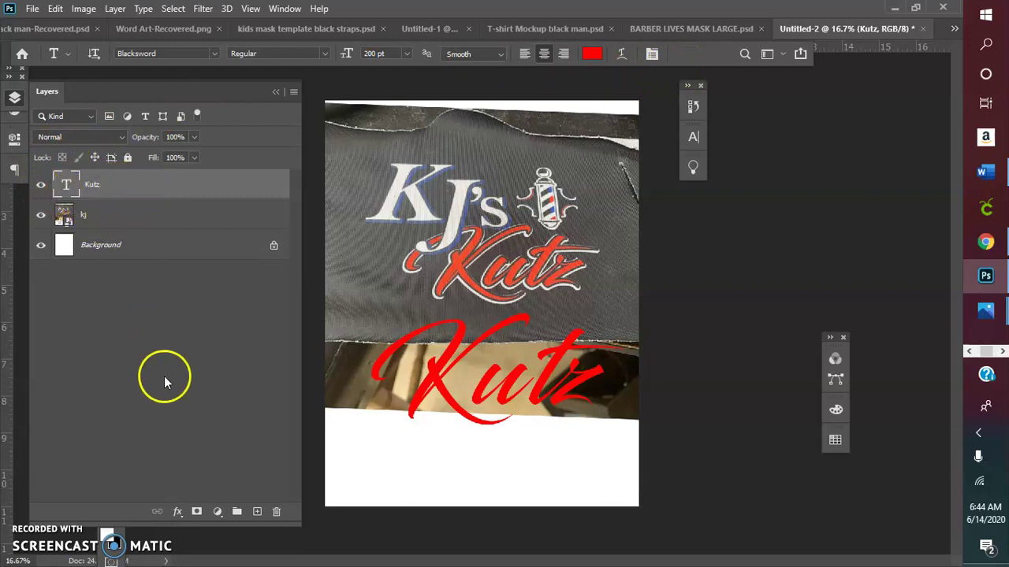
{"action": "left_click", "coordinate": [180, 512]}
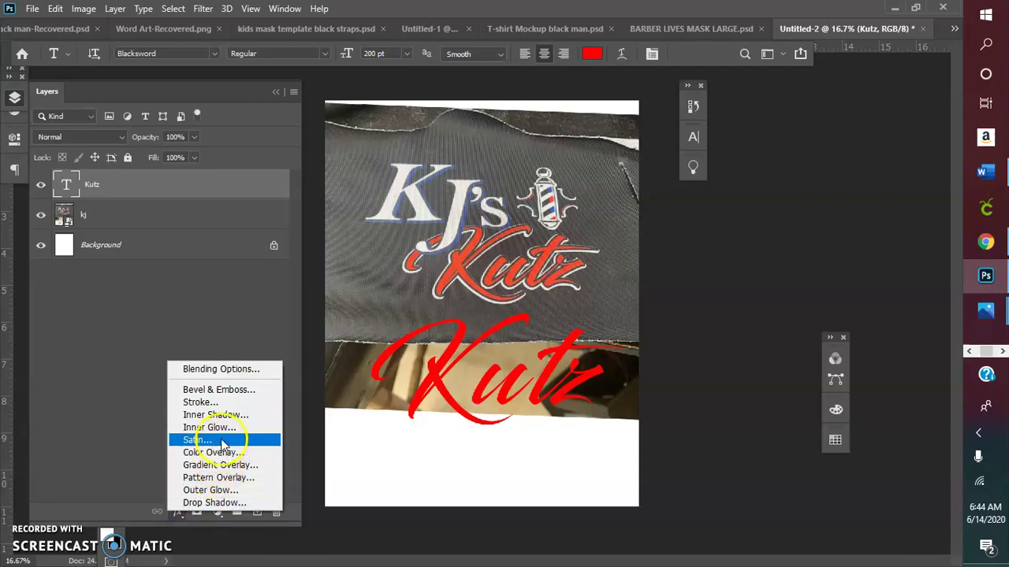
Step: Add an 8 px black Stroke effect to the red Kutz text layer
{"action": "left_click", "coordinate": [199, 404]}
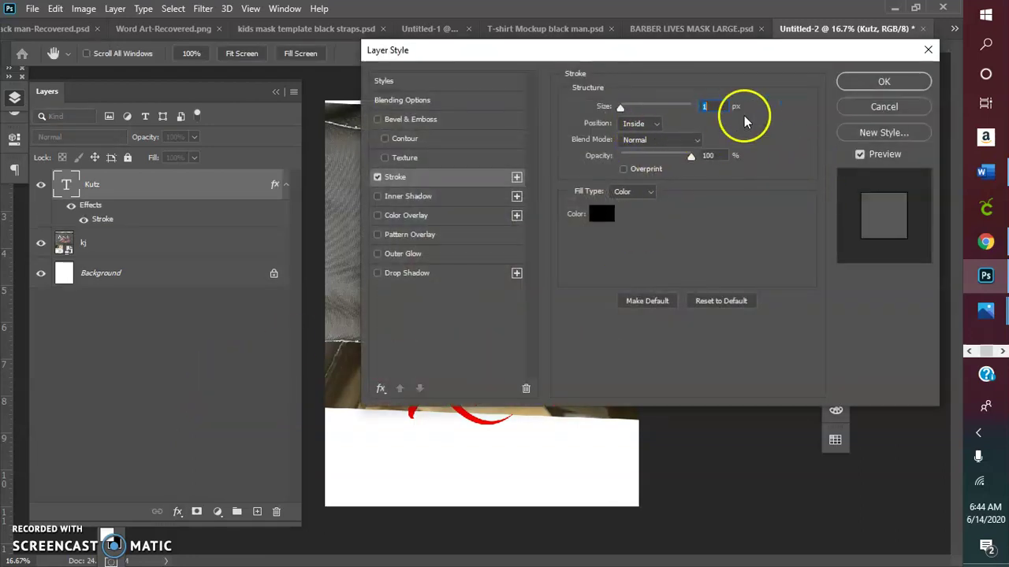
{"action": "left_click", "coordinate": [727, 56]}
{"action": "left_click_drag", "start_coordinate": [727, 56], "coordinate": [858, 100]}
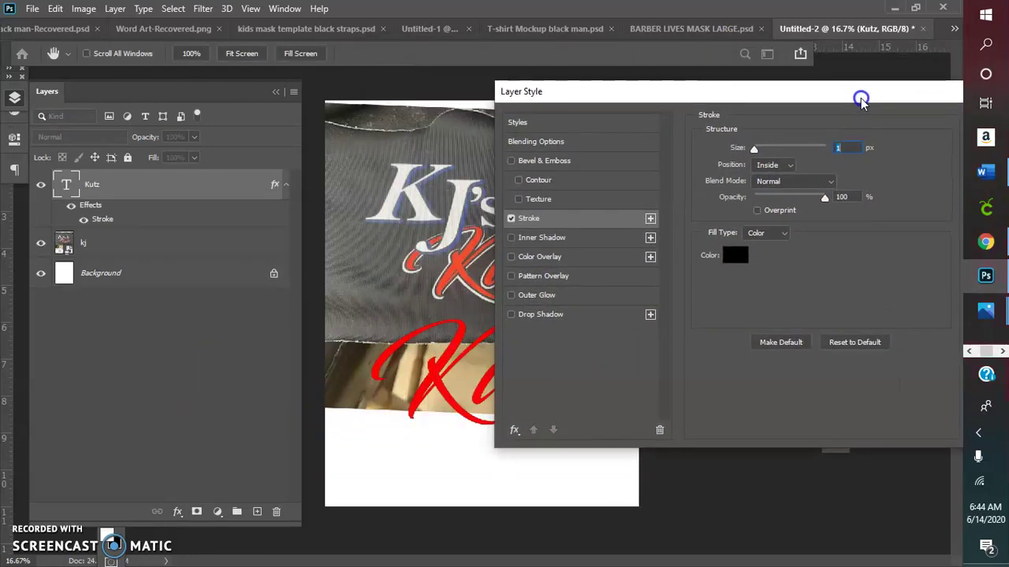
{"action": "left_click", "coordinate": [752, 152]}
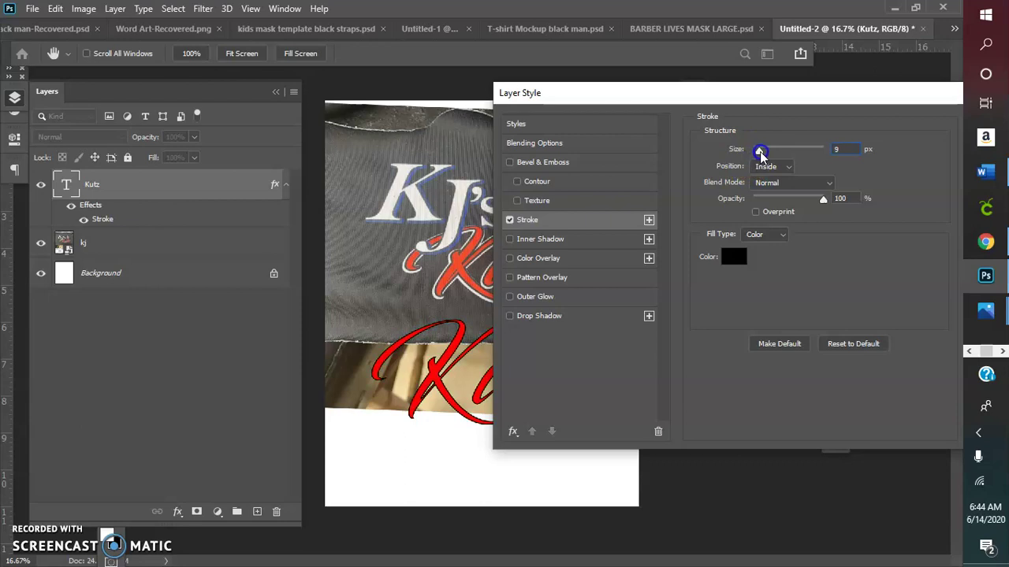
{"action": "left_click_drag", "start_coordinate": [760, 155], "coordinate": [758, 155]}
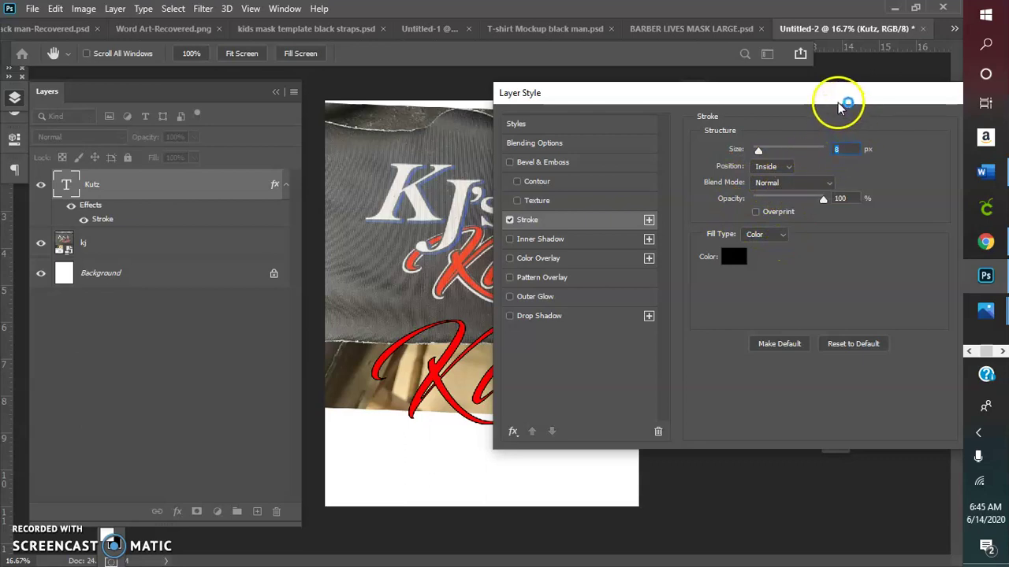
{"action": "left_click_drag", "start_coordinate": [840, 106], "coordinate": [726, 92]}
{"action": "left_click", "coordinate": [901, 113]}
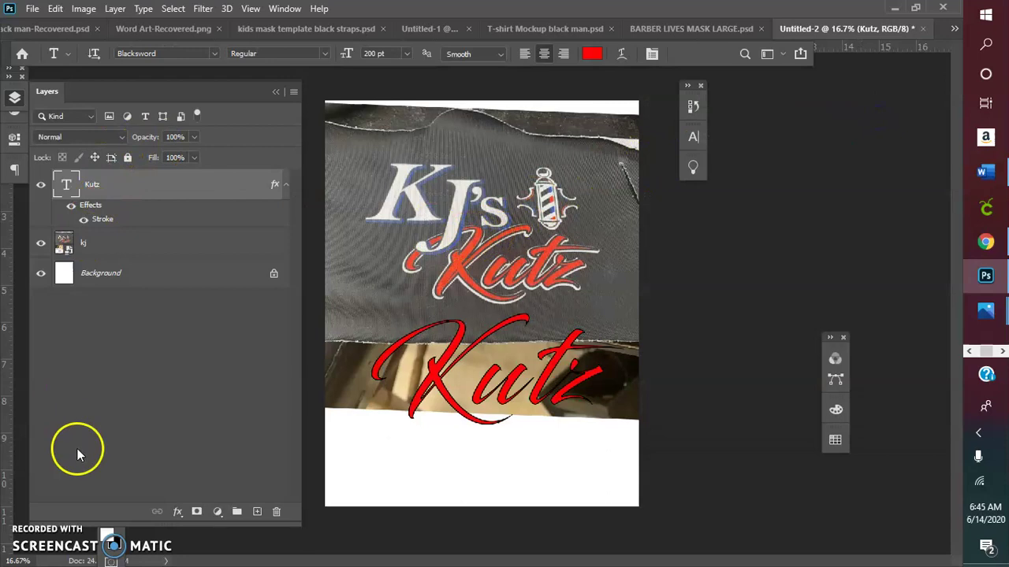
Step: Add a white Outer Glow (Screen, 100%, spread 89, size 16 px) to the Kutz text
{"action": "left_click", "coordinate": [180, 514]}
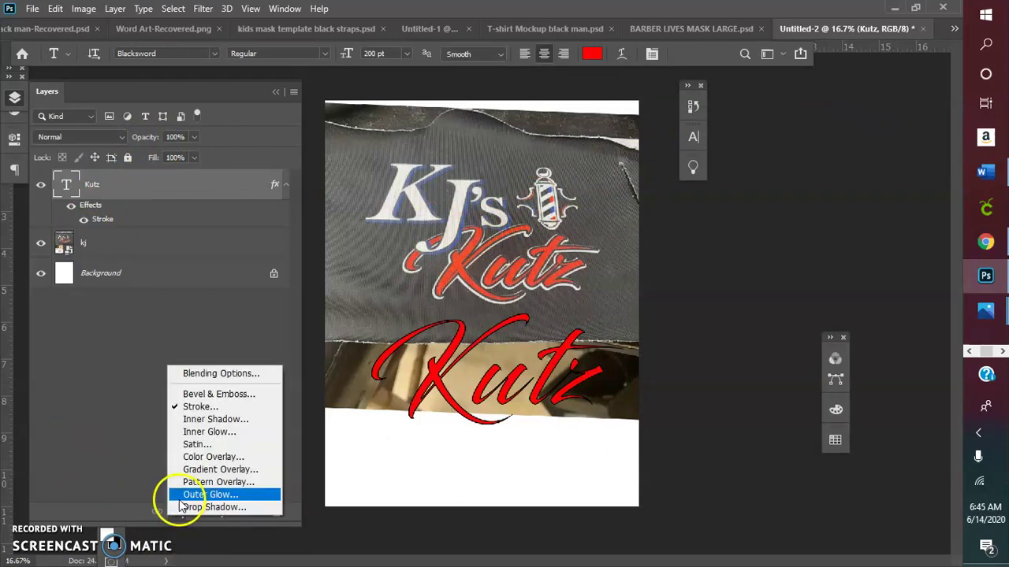
{"action": "left_click", "coordinate": [188, 494]}
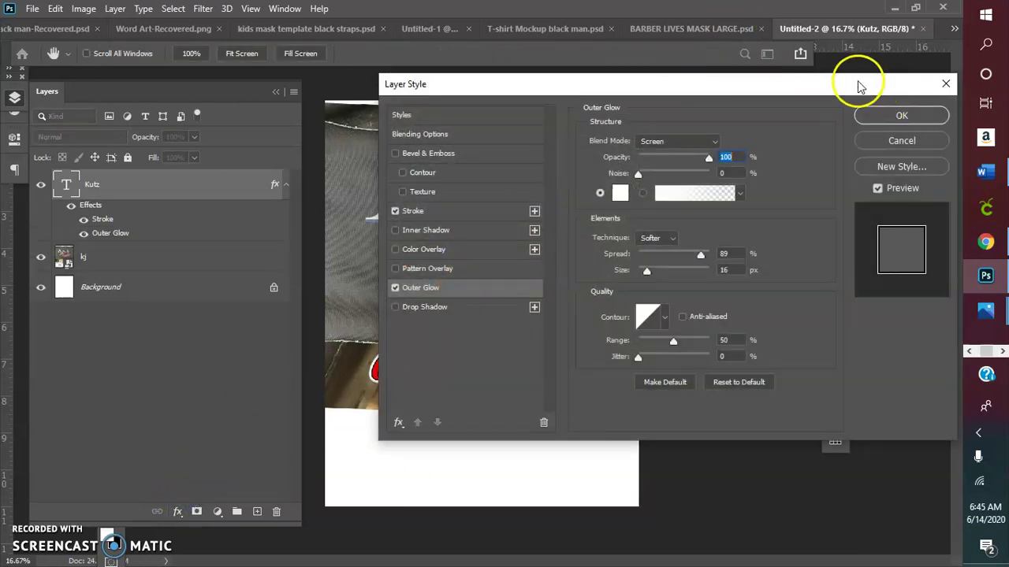
{"action": "left_click_drag", "start_coordinate": [857, 84], "coordinate": [796, 297]}
{"action": "left_click", "coordinate": [845, 331]}
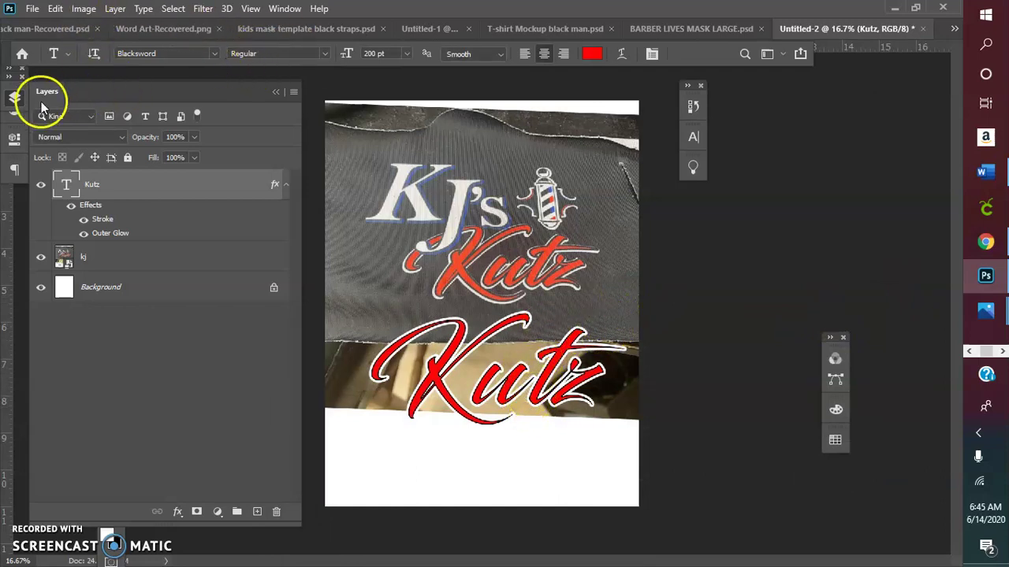
Step: Float the Layers panel separately, then select all the Kutz letters for editing
{"action": "left_click", "coordinate": [277, 92]}
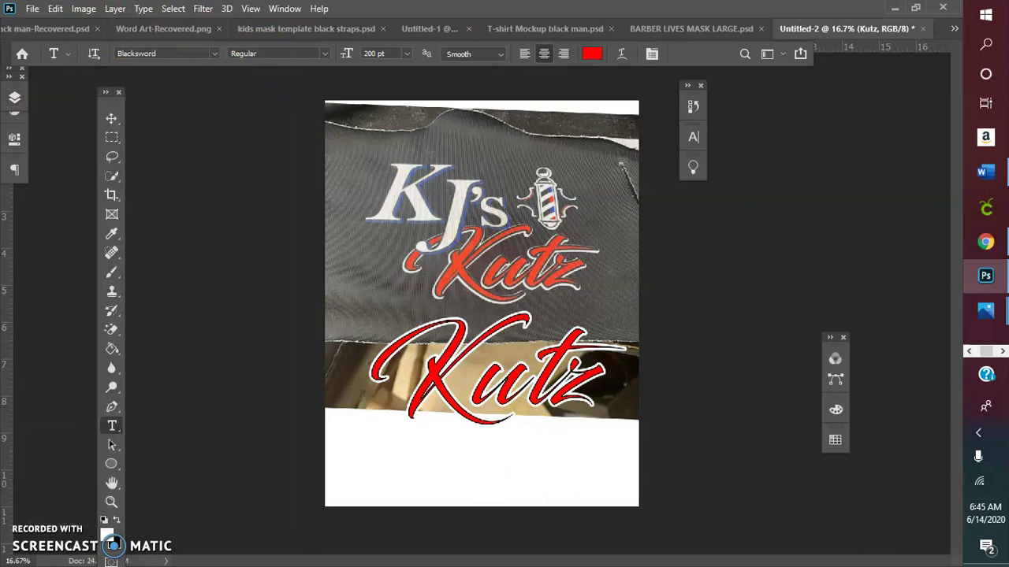
{"action": "left_click_drag", "start_coordinate": [15, 93], "coordinate": [163, 130]}
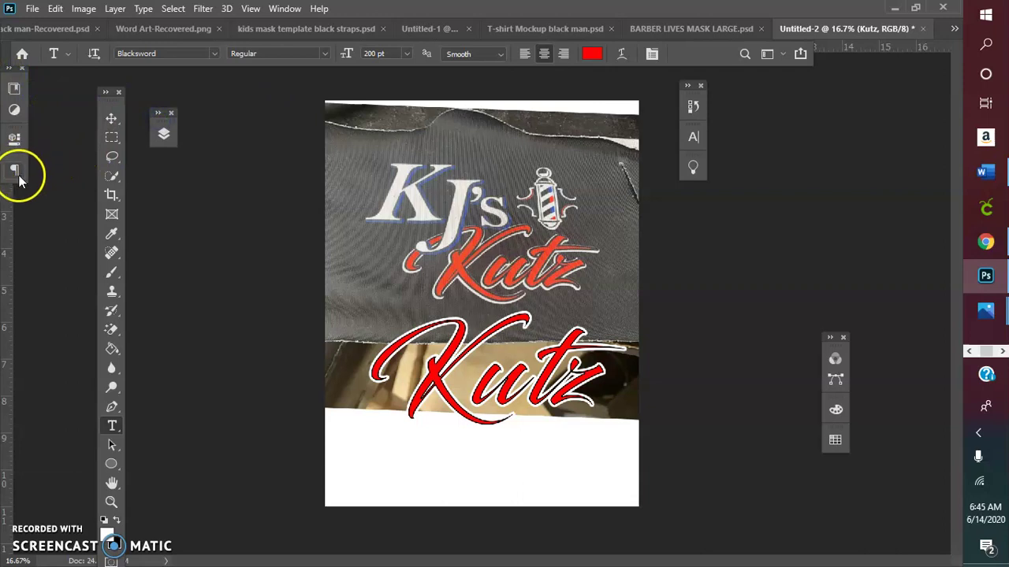
{"action": "left_click", "coordinate": [15, 171]}
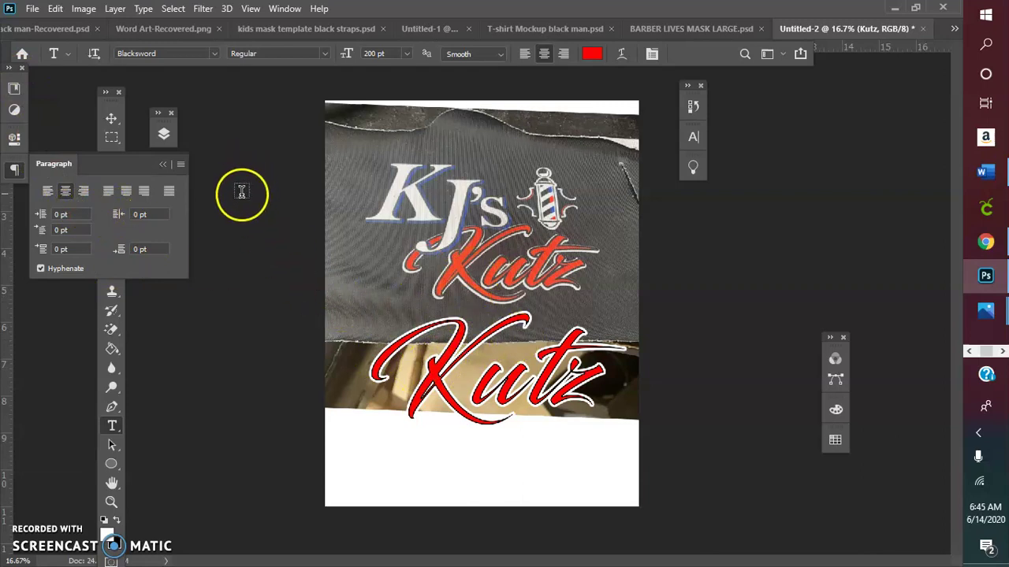
{"action": "left_click", "coordinate": [160, 164]}
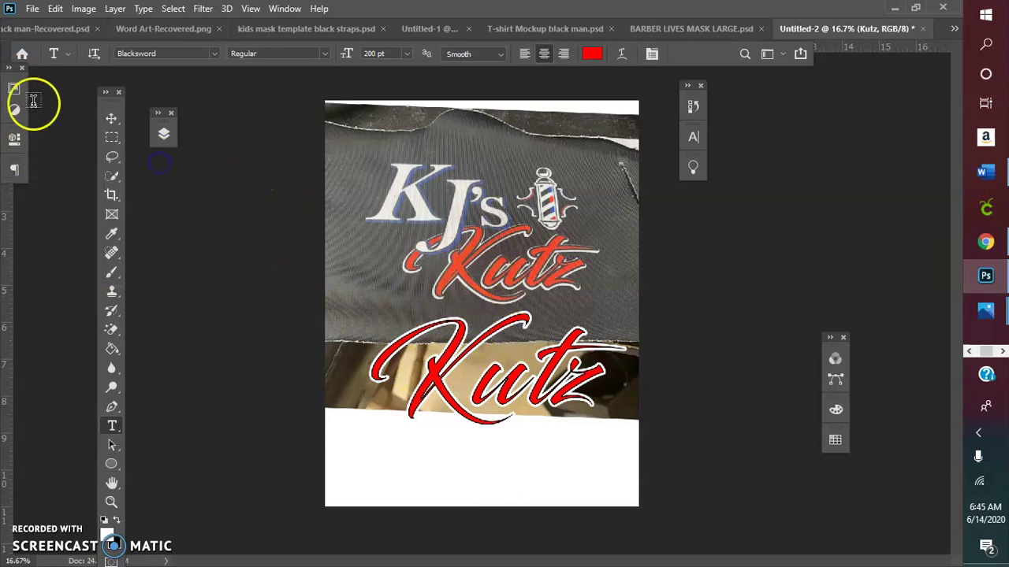
{"action": "left_click", "coordinate": [15, 139]}
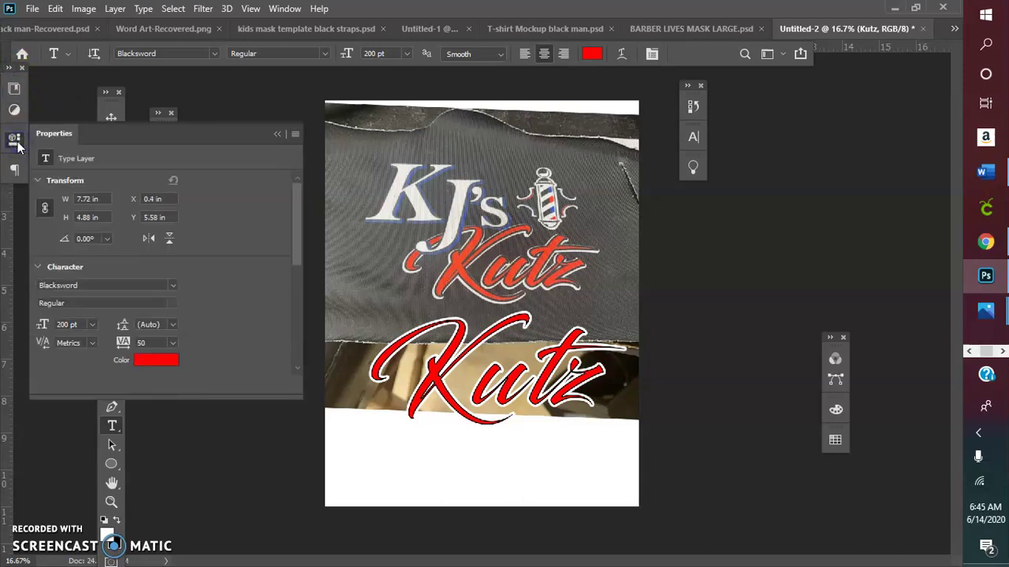
{"action": "left_click", "coordinate": [278, 135]}
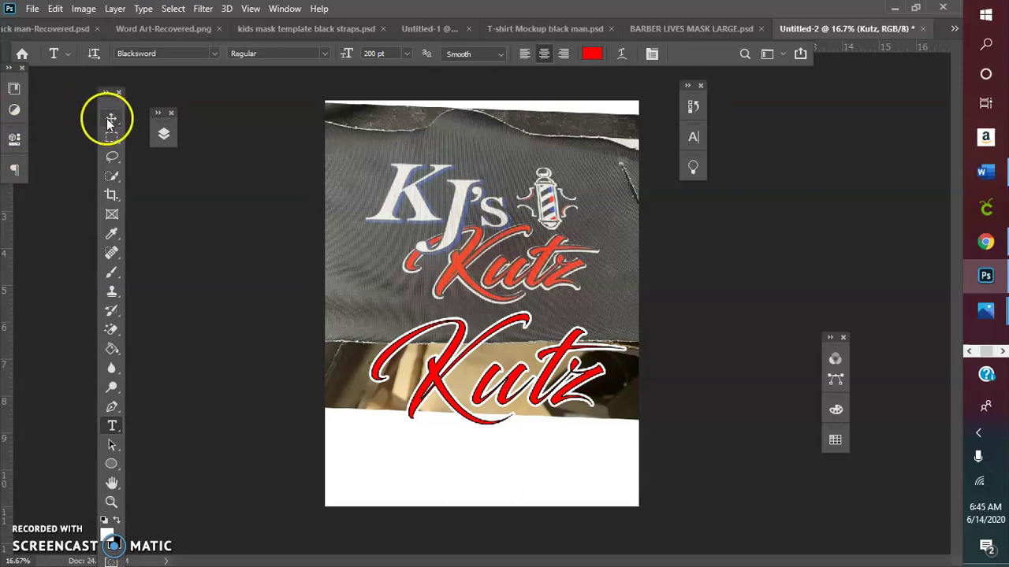
{"action": "left_click", "coordinate": [112, 118]}
{"action": "double_click", "coordinate": [432, 352]}
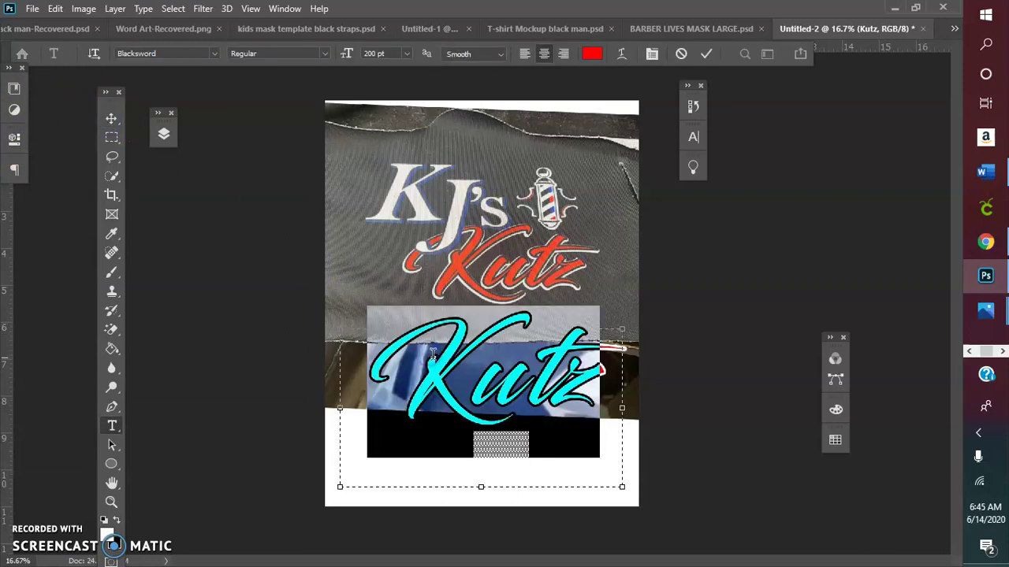
Step: Open the Kutz layer's Character properties and drop its tracking from 50 to 10
{"action": "left_click", "coordinate": [653, 55]}
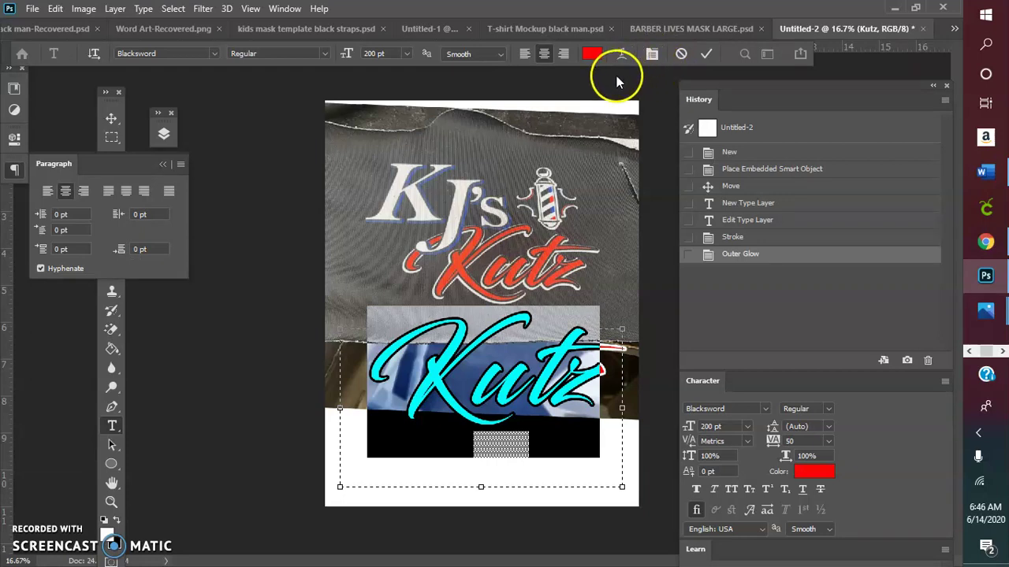
{"action": "left_click", "coordinate": [13, 142]}
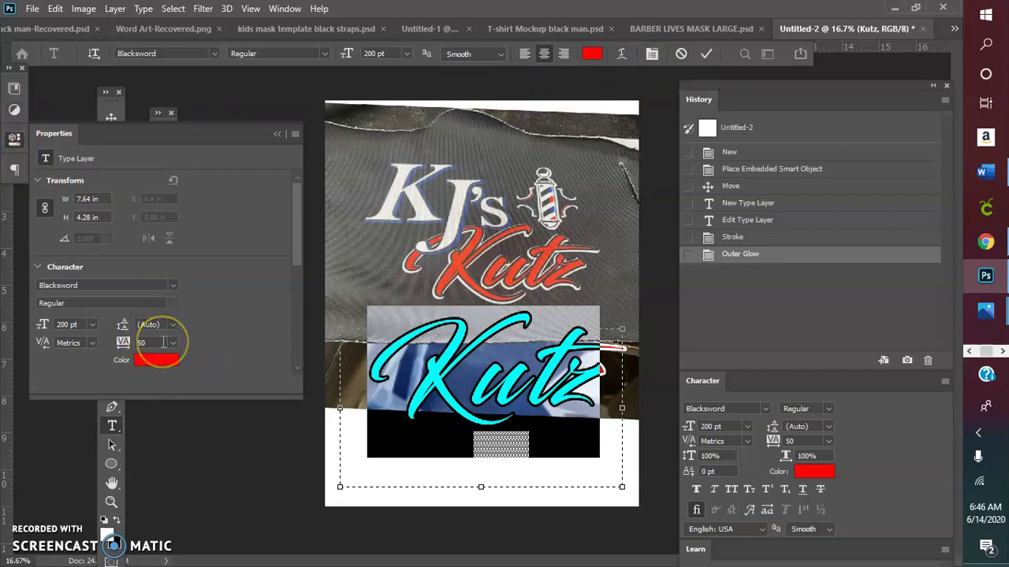
{"action": "left_click", "coordinate": [167, 344]}
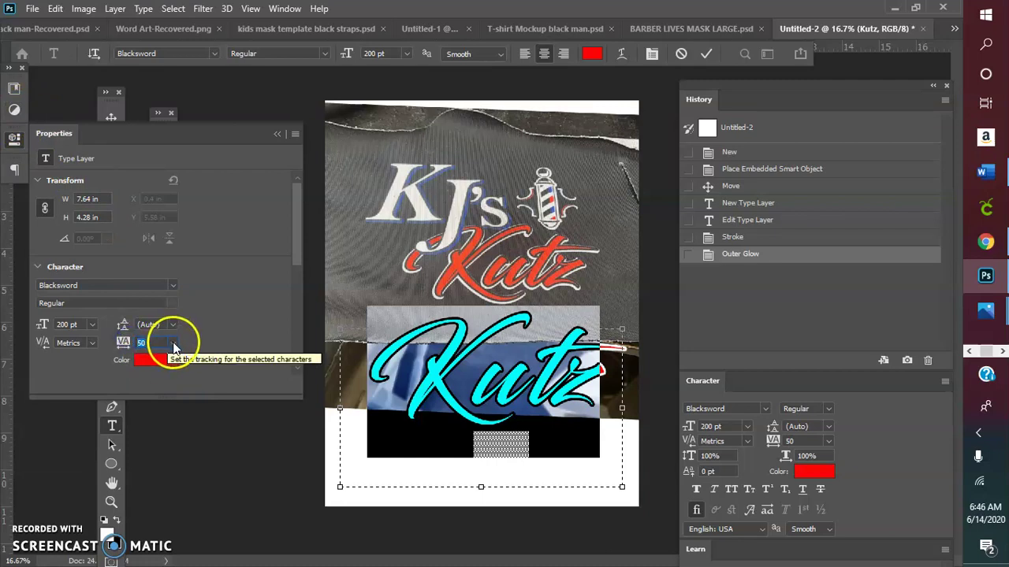
{"action": "left_click", "coordinate": [173, 343]}
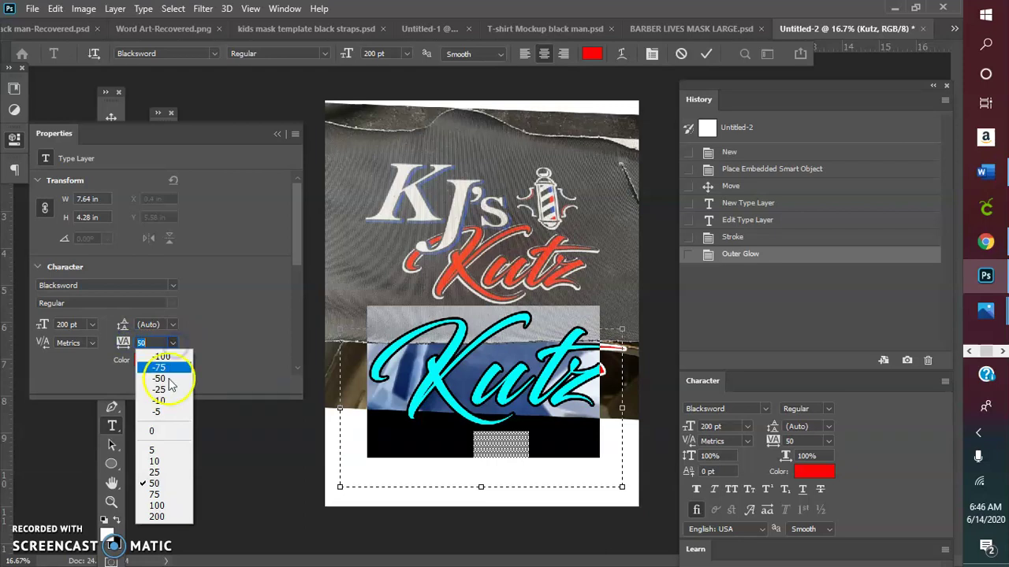
{"action": "left_click", "coordinate": [157, 461]}
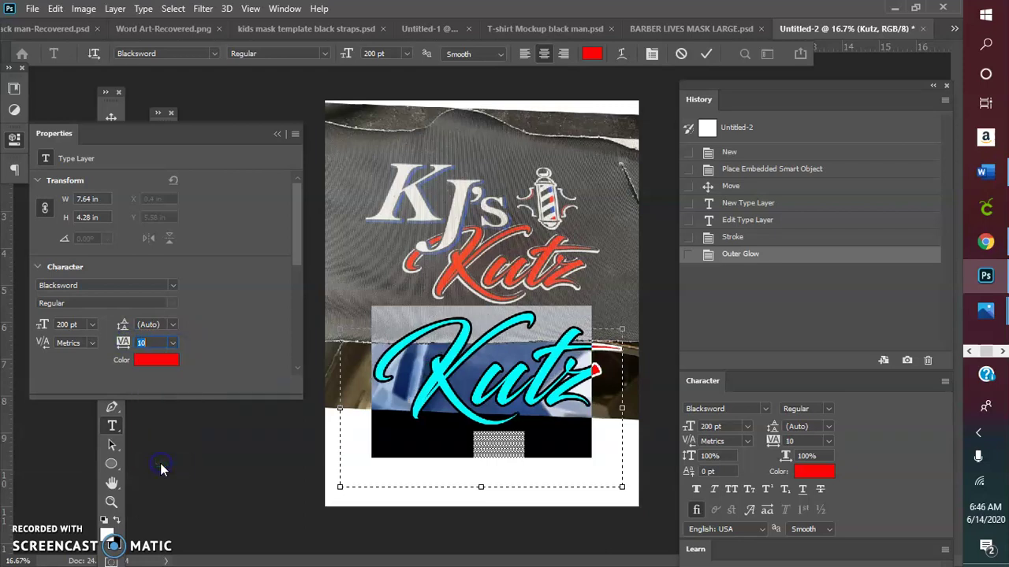
Step: Lower the Kutz tracking further to 5, then 0, and commit the text edit
{"action": "left_click", "coordinate": [172, 343]}
{"action": "left_click", "coordinate": [157, 451]}
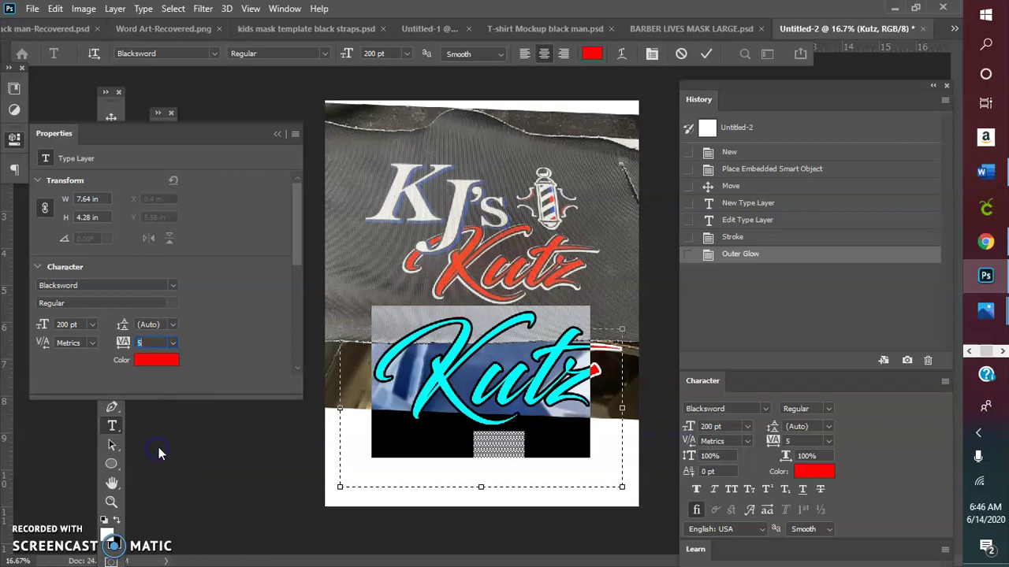
{"action": "left_click", "coordinate": [170, 343]}
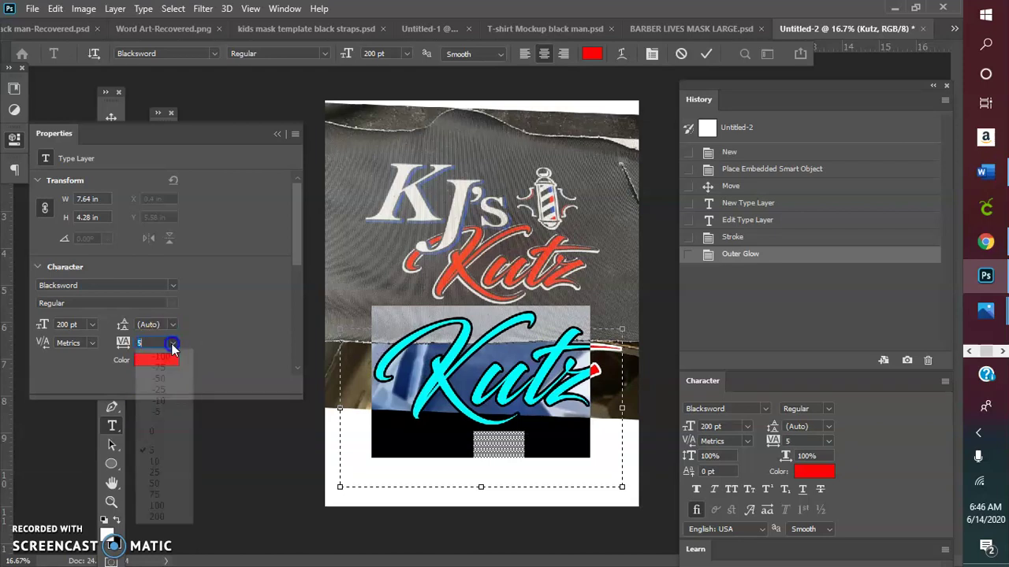
{"action": "left_click", "coordinate": [158, 431]}
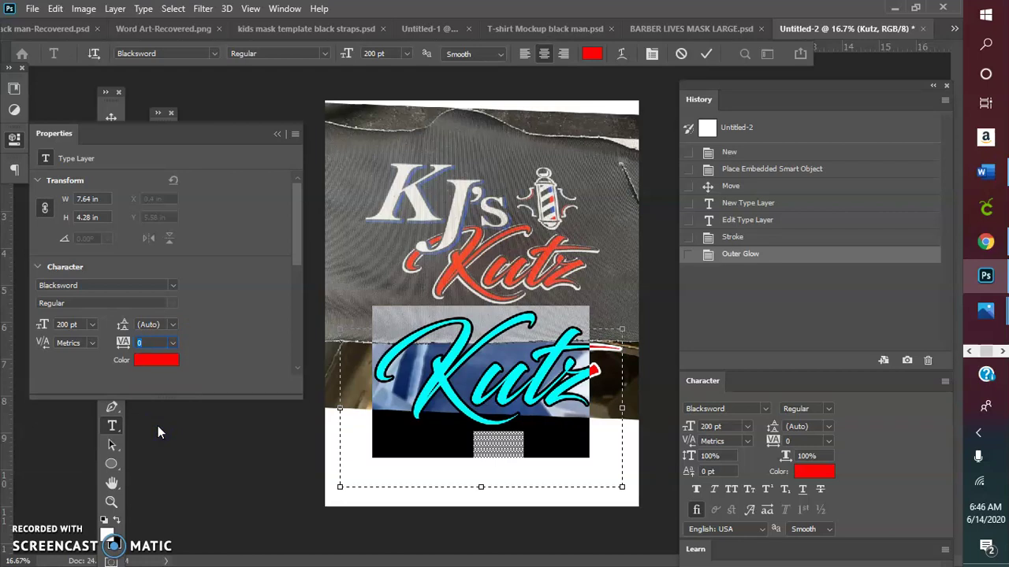
{"action": "left_click", "coordinate": [157, 180]}
{"action": "left_click", "coordinate": [276, 135]}
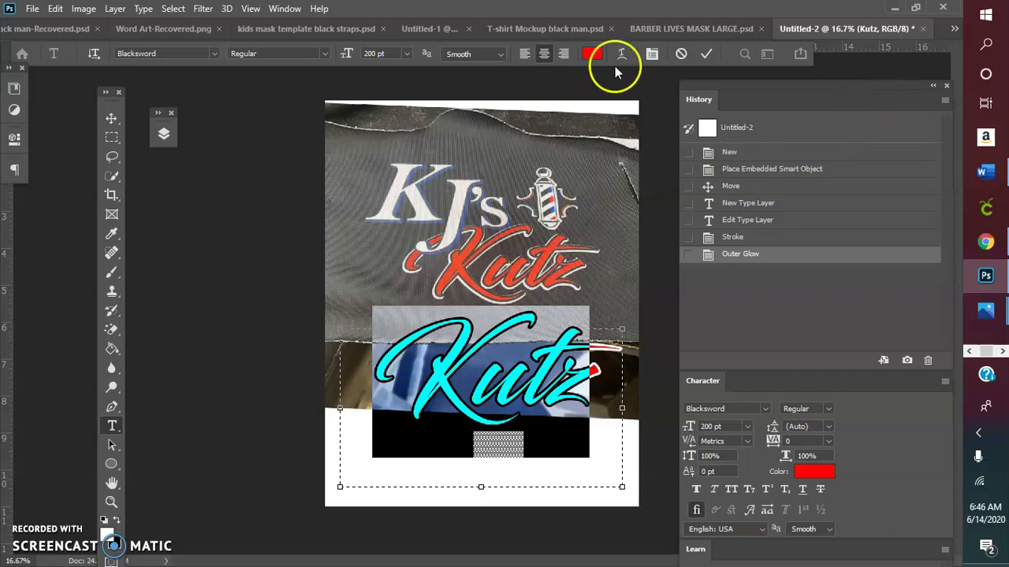
{"action": "left_click", "coordinate": [707, 55]}
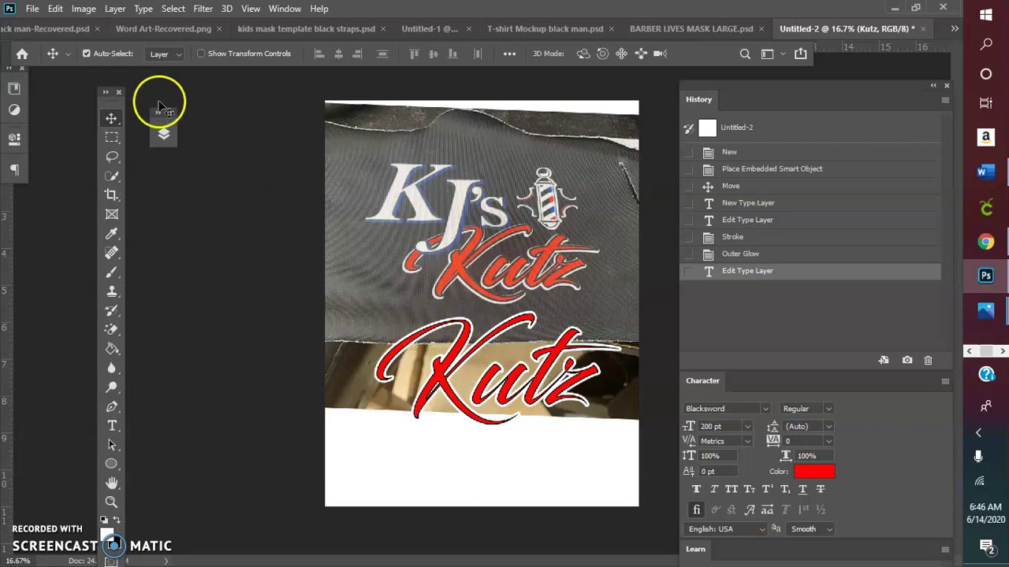
Step: Open the Kutz layer's Stroke layer style from the Layers panel and arrange the windows
{"action": "left_click_drag", "start_coordinate": [234, 68], "coordinate": [244, 73]}
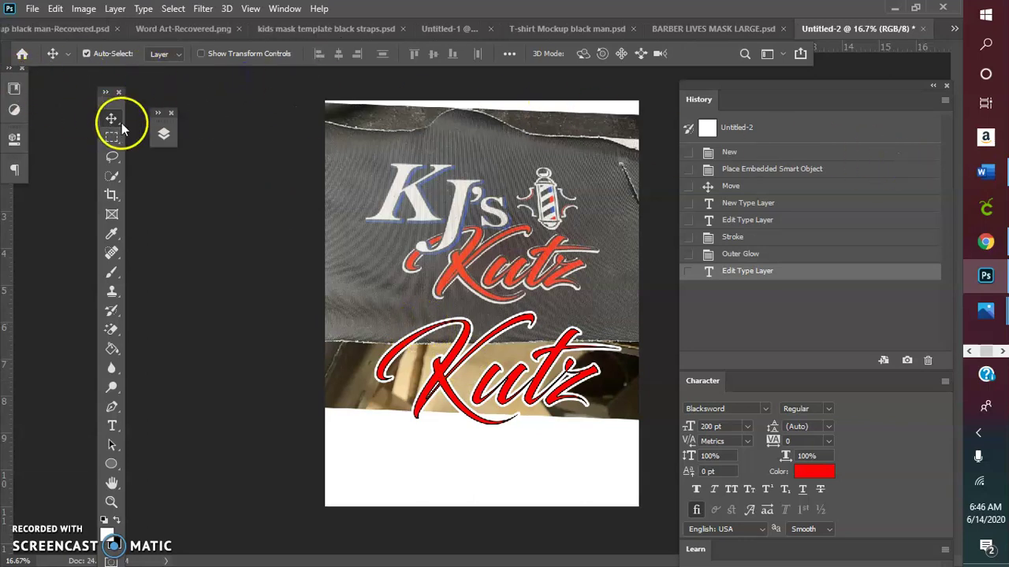
{"action": "left_click", "coordinate": [163, 134]}
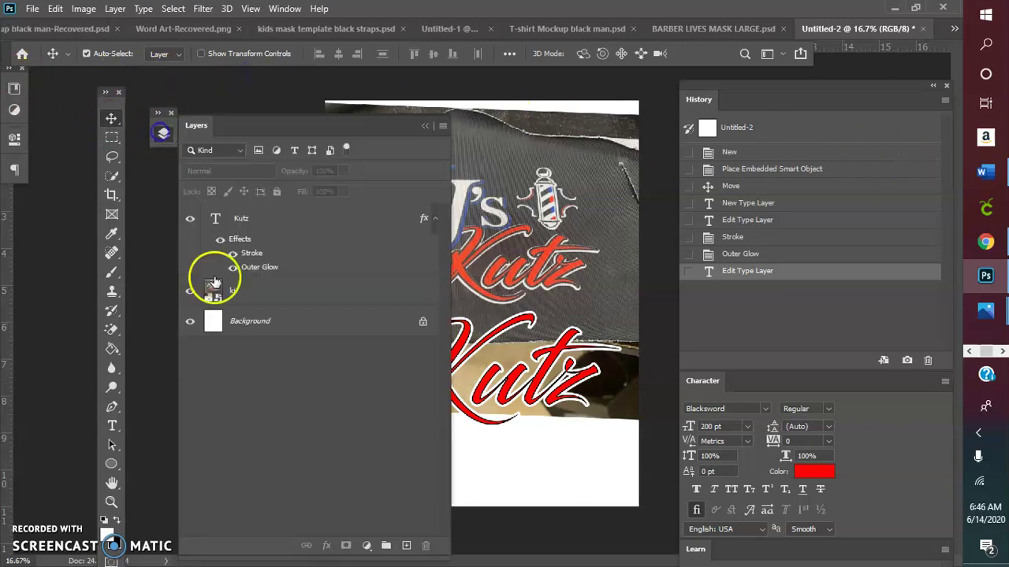
{"action": "left_click", "coordinate": [258, 252]}
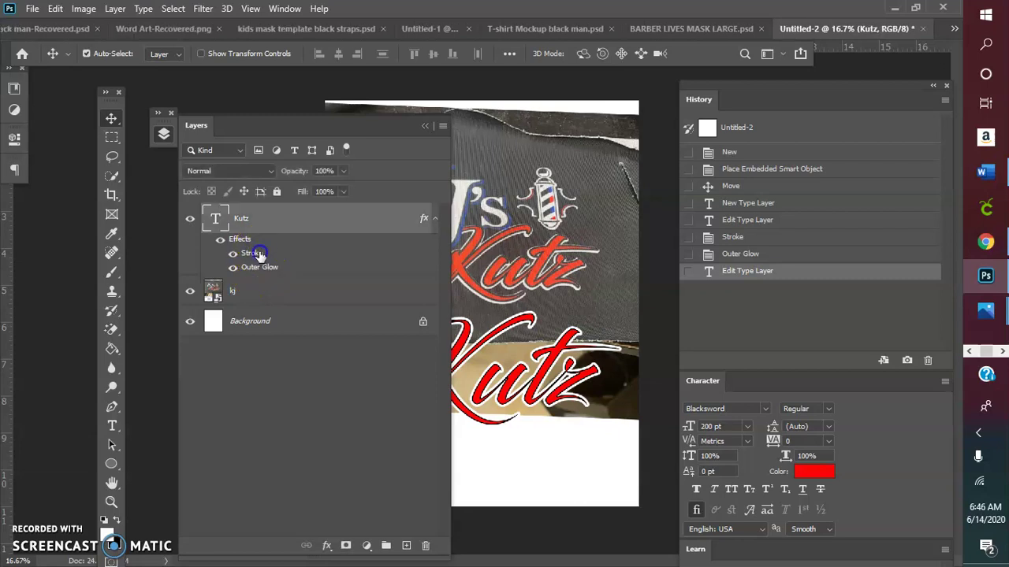
{"action": "double_click", "coordinate": [259, 252]}
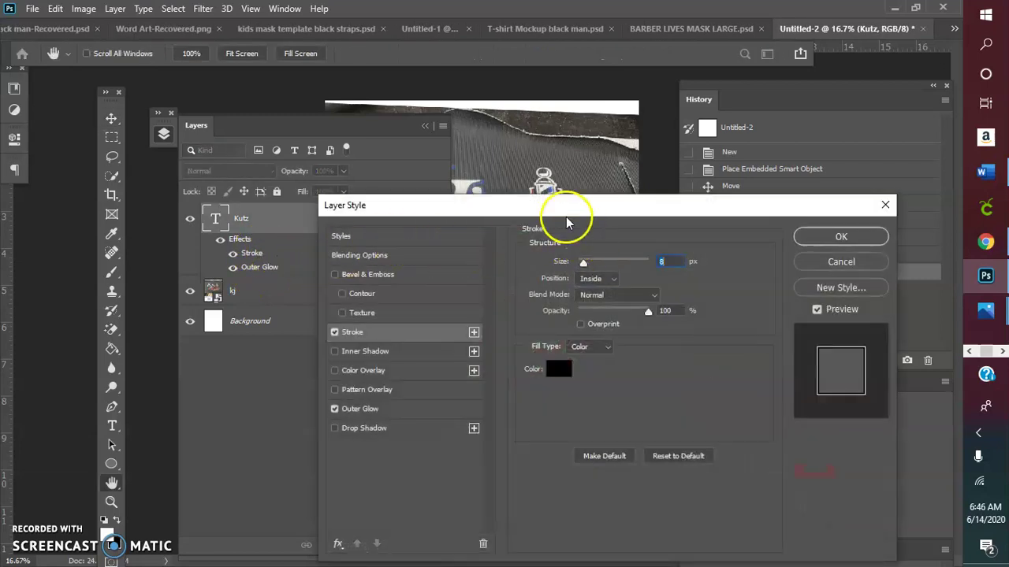
{"action": "left_click_drag", "start_coordinate": [569, 219], "coordinate": [721, 212]}
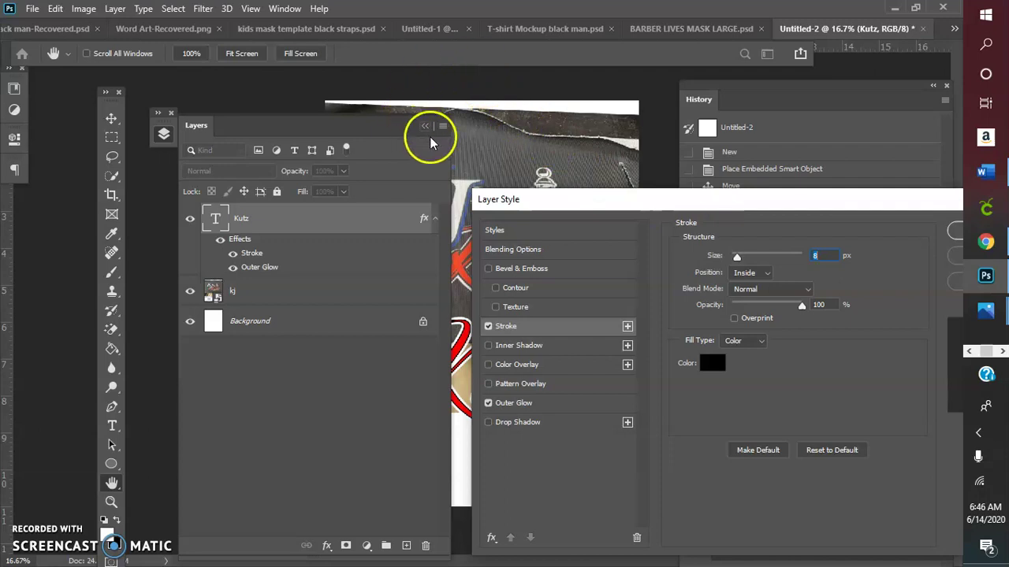
{"action": "left_click_drag", "start_coordinate": [409, 136], "coordinate": [299, 128]}
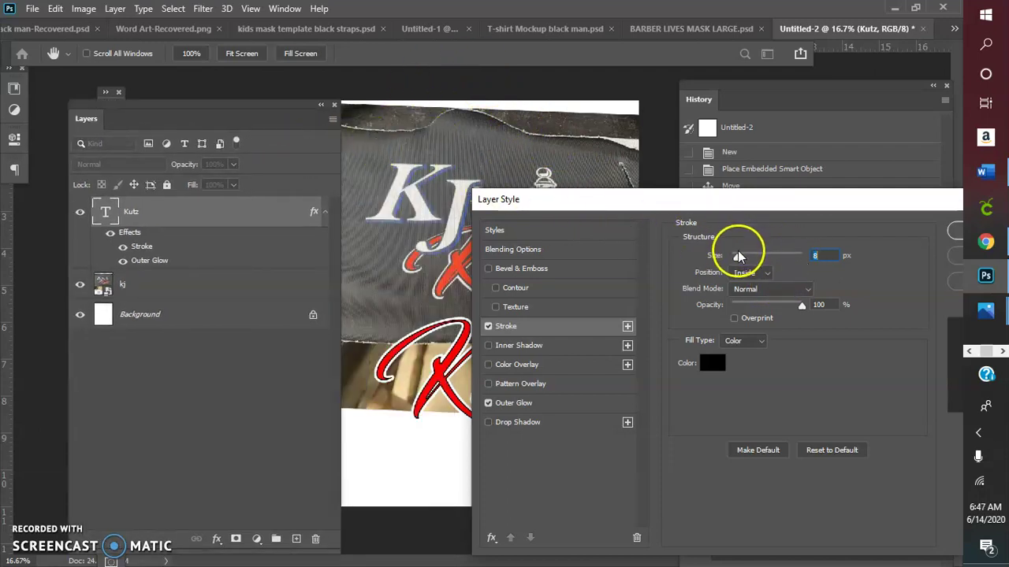
Step: Set the black inside stroke to 13 px, apply it, and collapse the Layers panel
{"action": "left_click_drag", "start_coordinate": [738, 256], "coordinate": [741, 257]}
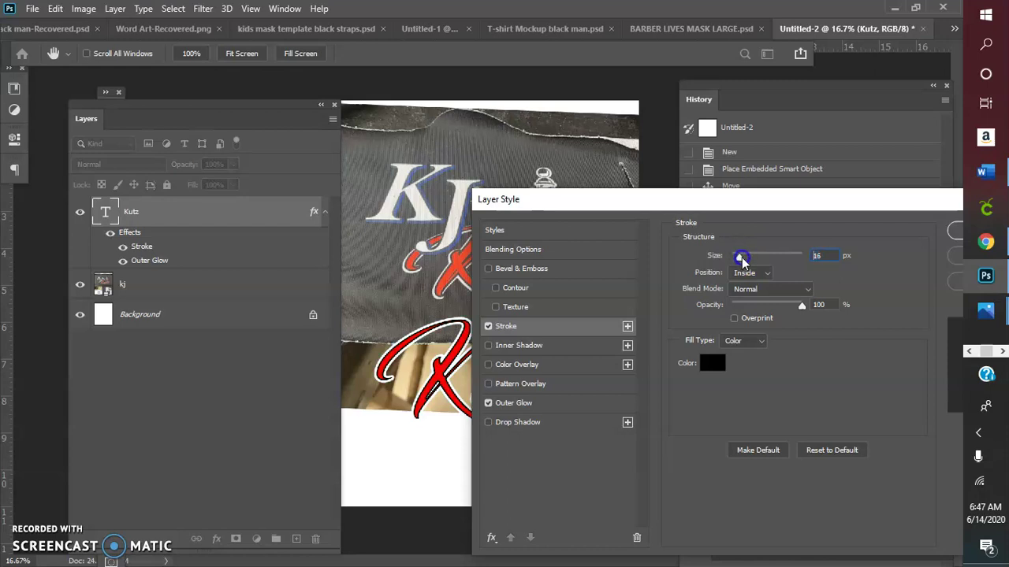
{"action": "left_click_drag", "start_coordinate": [742, 262], "coordinate": [740, 262]}
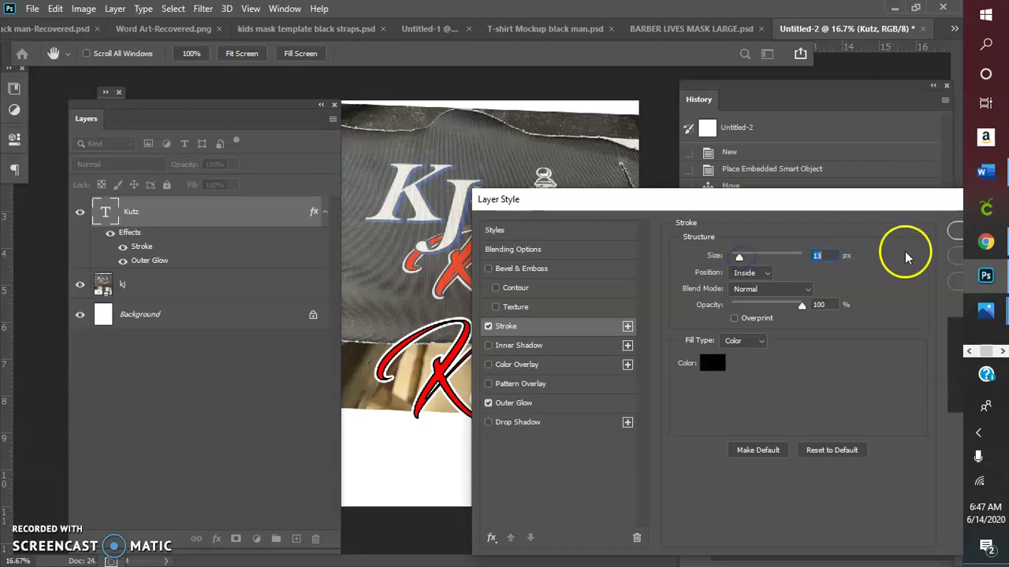
{"action": "left_click_drag", "start_coordinate": [929, 203], "coordinate": [815, 191]}
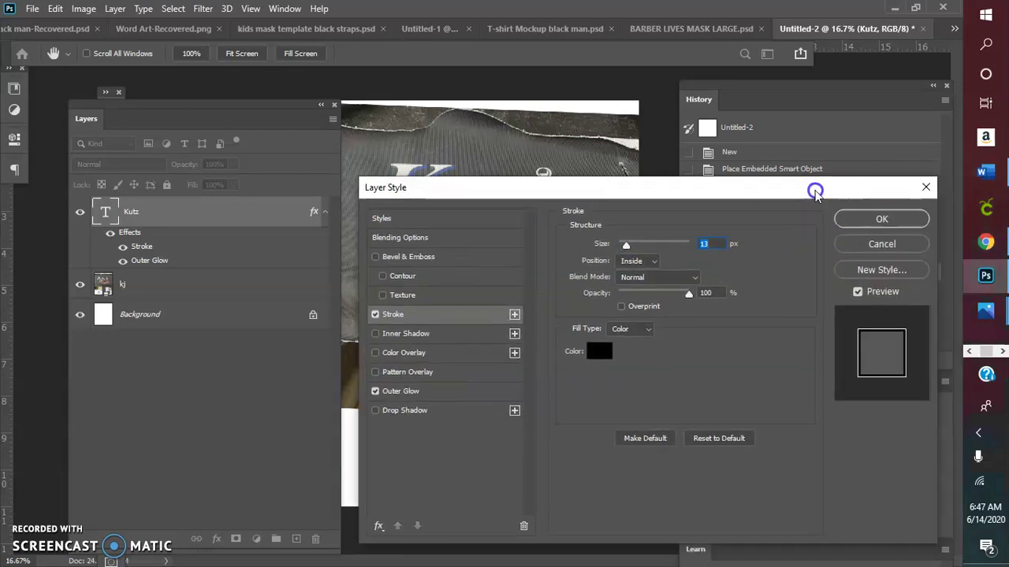
{"action": "left_click", "coordinate": [898, 223]}
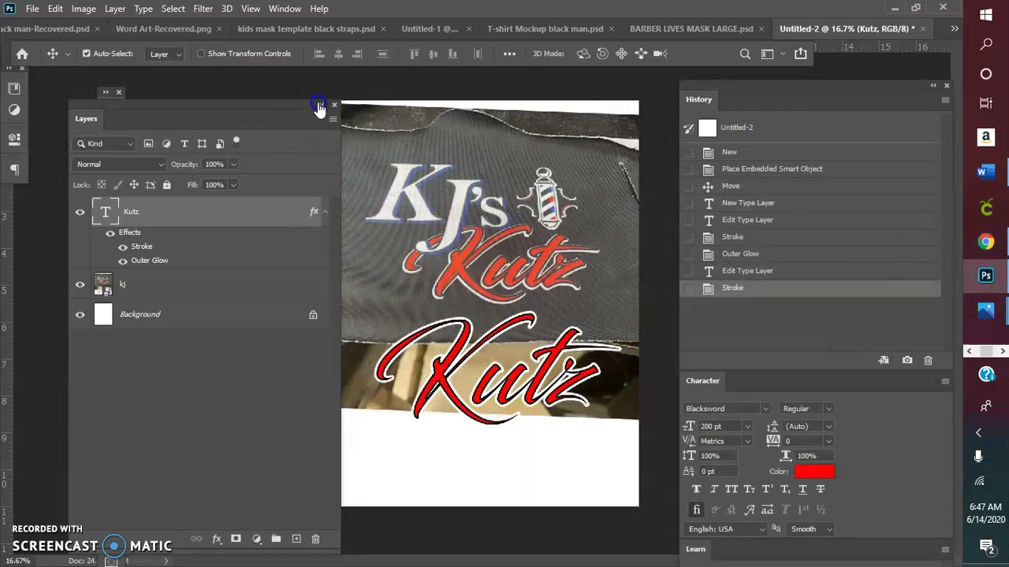
{"action": "left_click", "coordinate": [320, 105]}
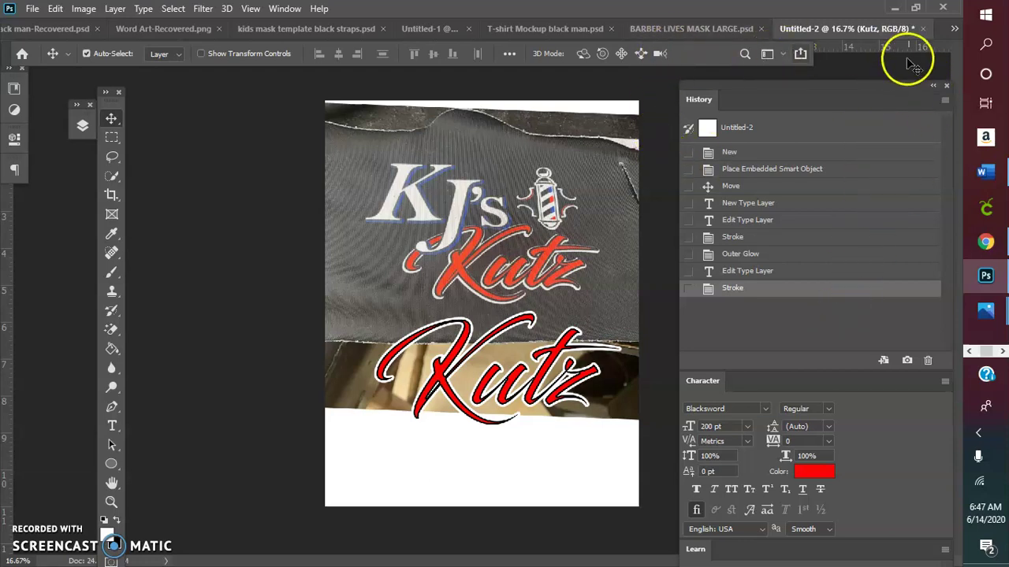
Step: Start editing the Kutz text and bring up its Character settings
{"action": "left_click", "coordinate": [934, 89]}
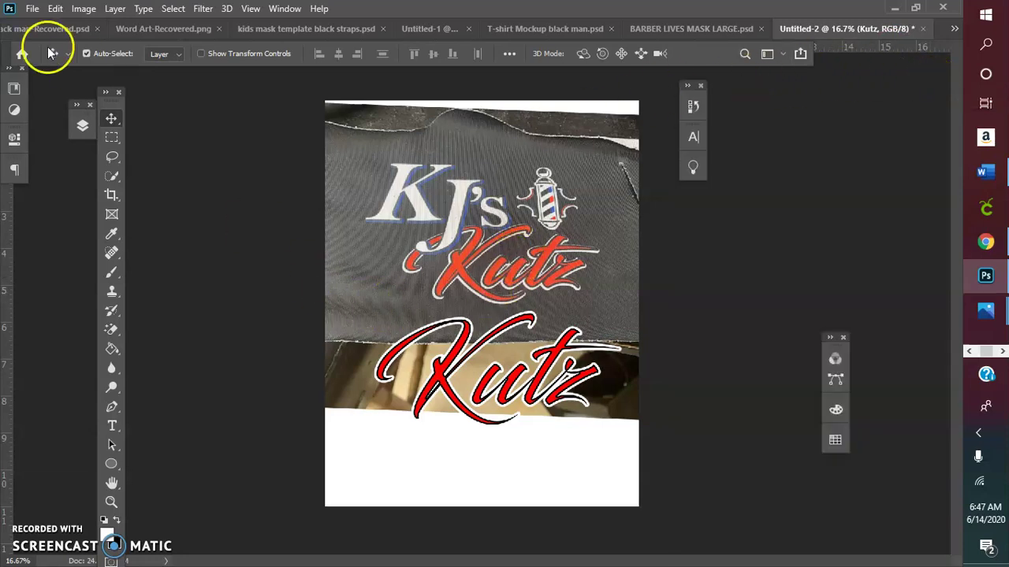
{"action": "left_click", "coordinate": [472, 363]}
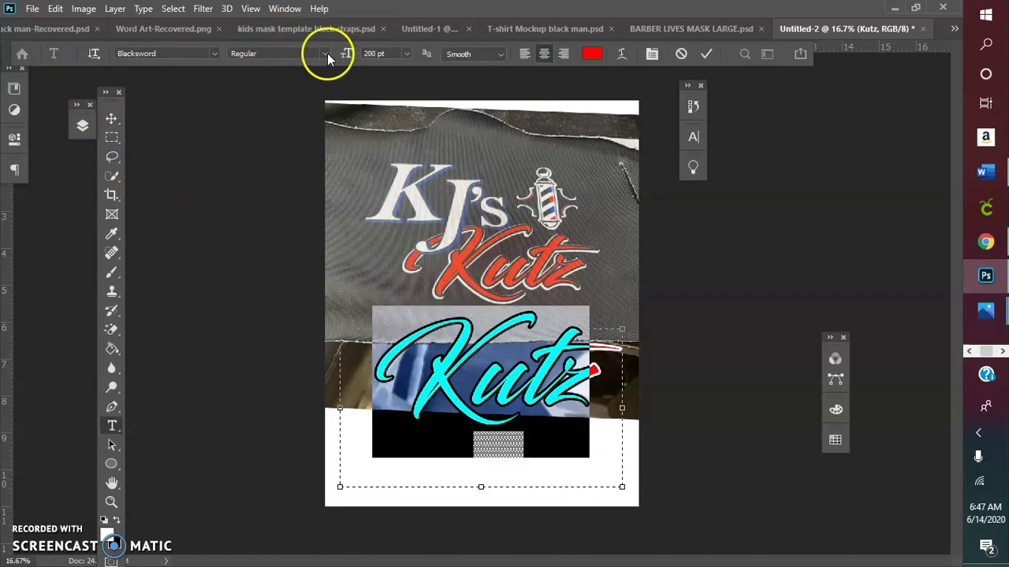
{"action": "left_click", "coordinate": [323, 53]}
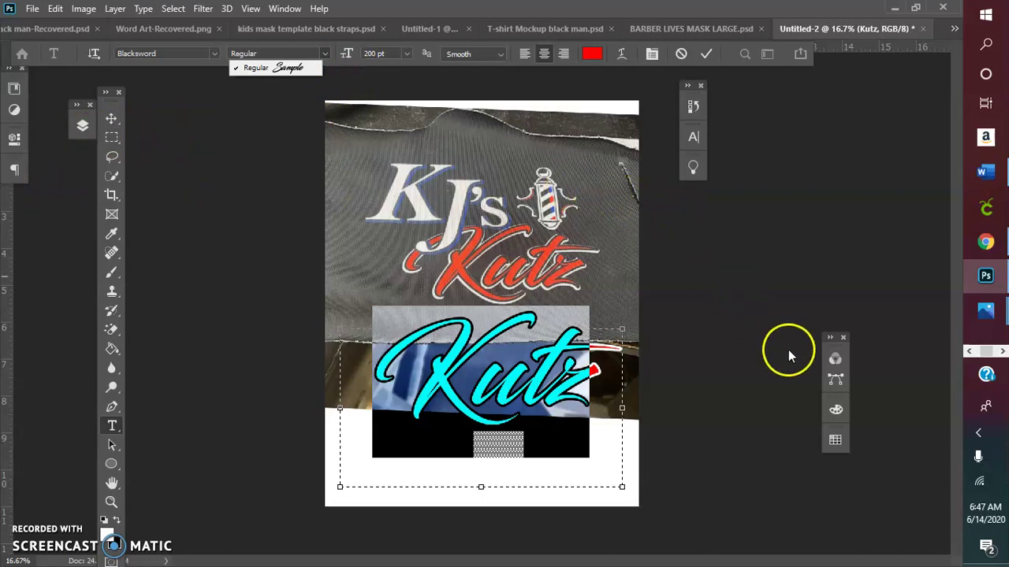
{"action": "left_click", "coordinate": [656, 53]}
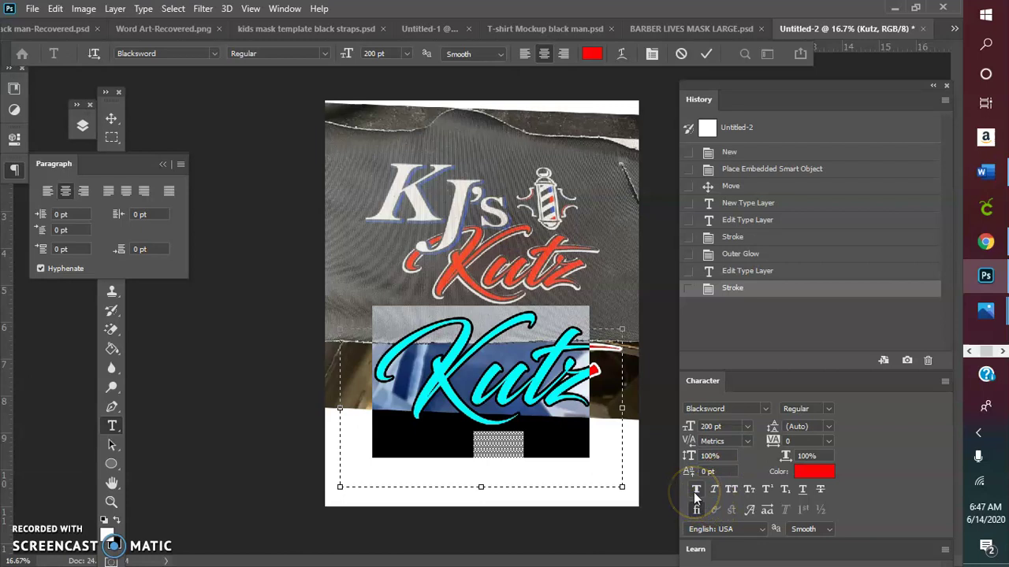
Step: Apply Faux Bold and Faux Italic to Kutz and commit the text edit
{"action": "left_click", "coordinate": [696, 490]}
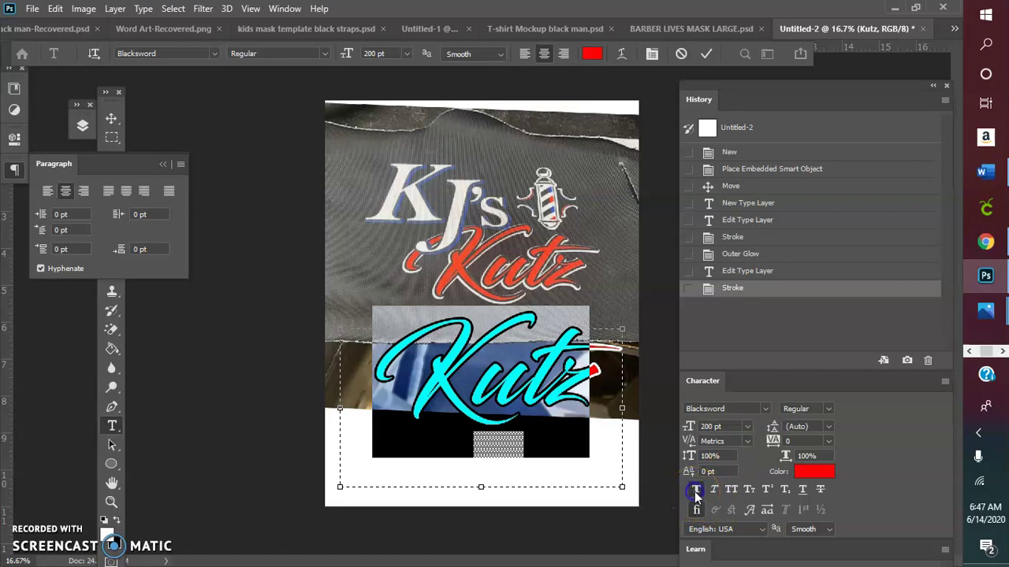
{"action": "left_click", "coordinate": [713, 492]}
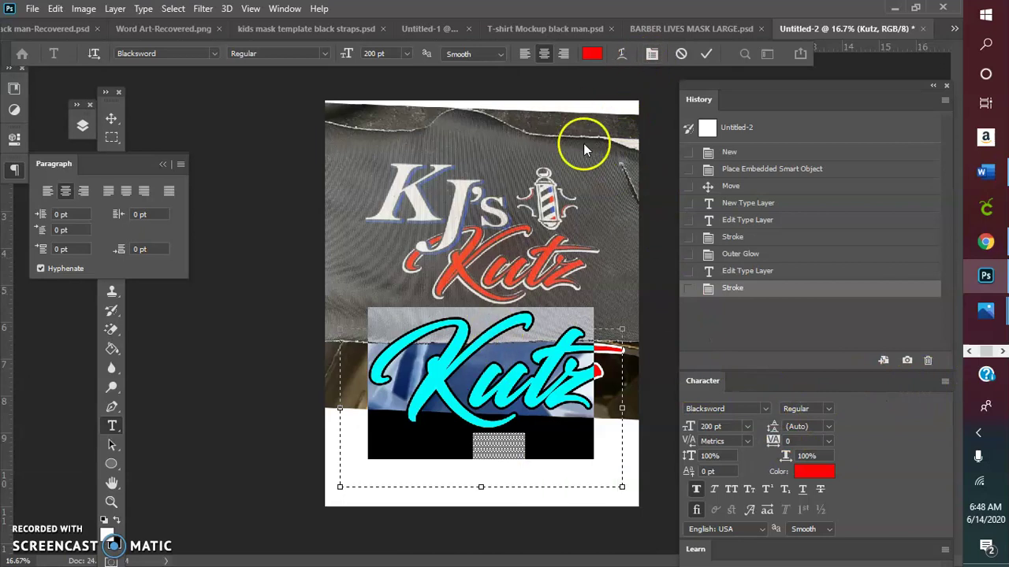
{"action": "left_click", "coordinate": [652, 56]}
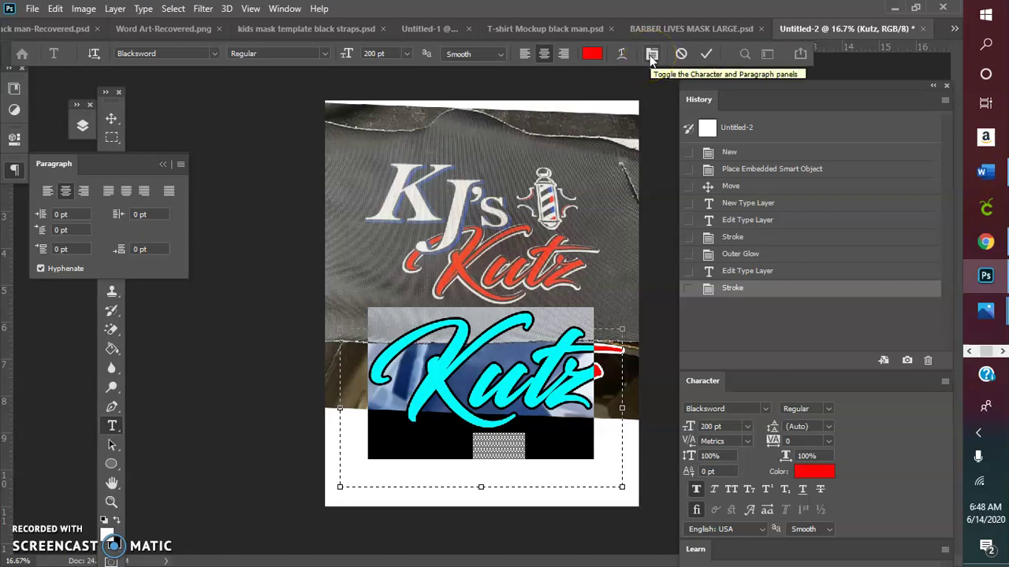
{"action": "left_click", "coordinate": [706, 53]}
{"action": "key", "text": "v"}
{"action": "left_click", "coordinate": [537, 383]}
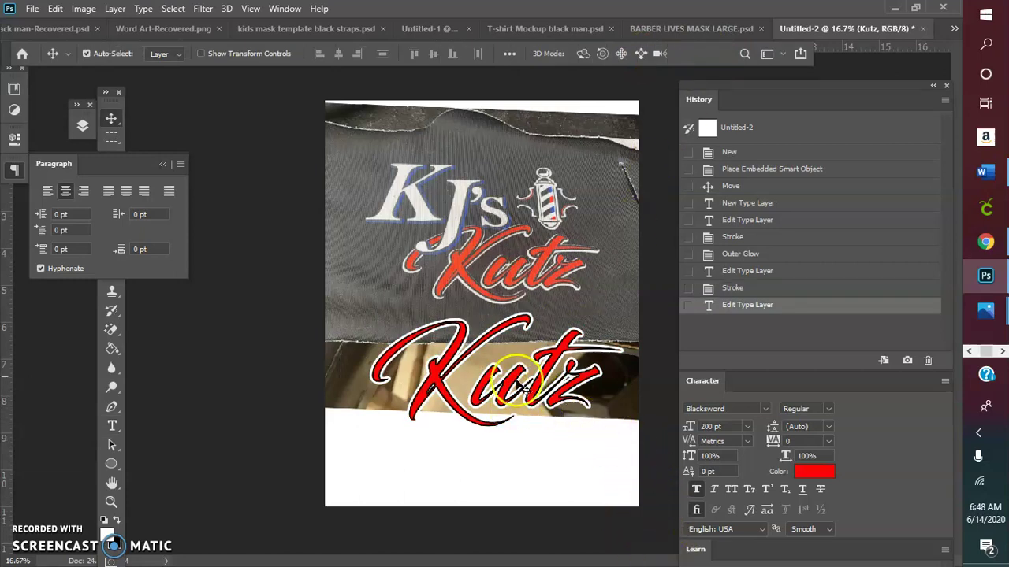
Step: Select all of Kutz, tighten its tracking to -5 then -10, and commit
{"action": "double_click", "coordinate": [511, 402]}
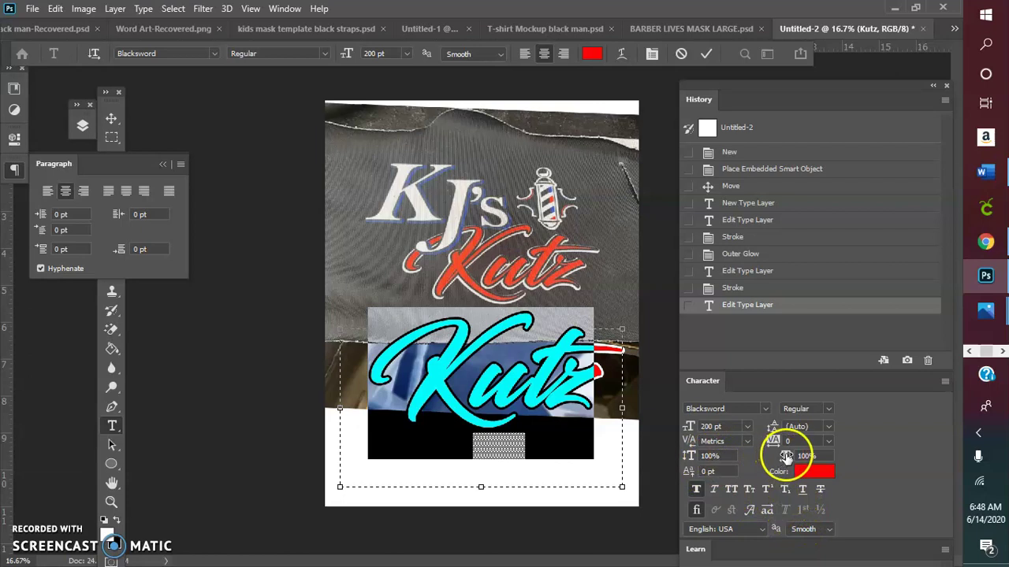
{"action": "left_click", "coordinate": [831, 442]}
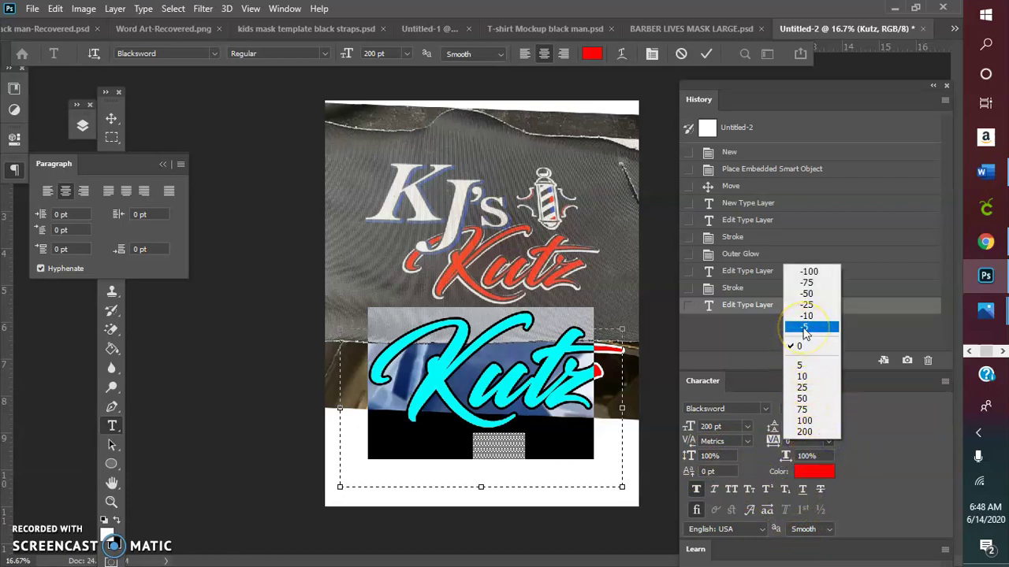
{"action": "left_click", "coordinate": [805, 328]}
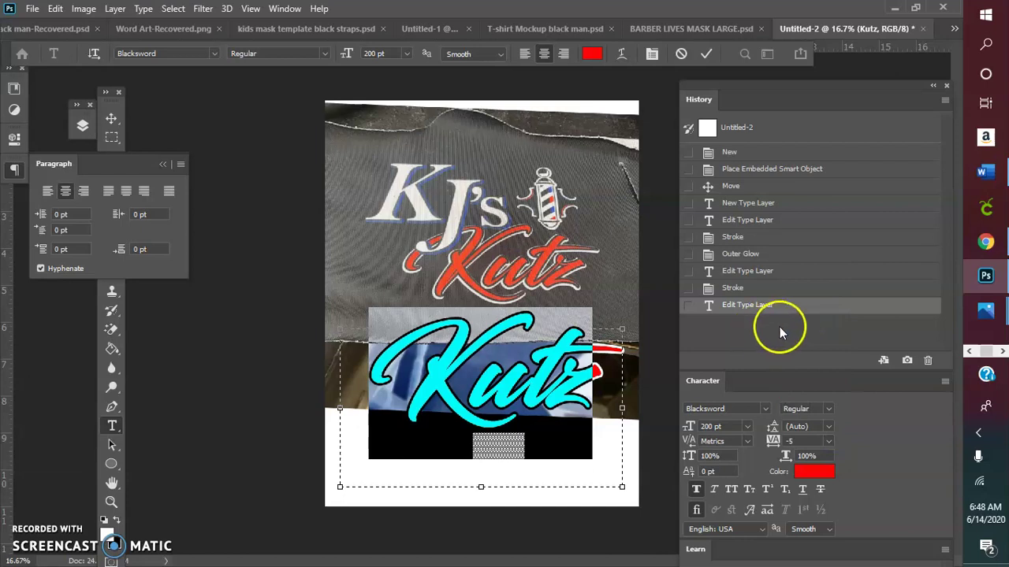
{"action": "left_click", "coordinate": [828, 440]}
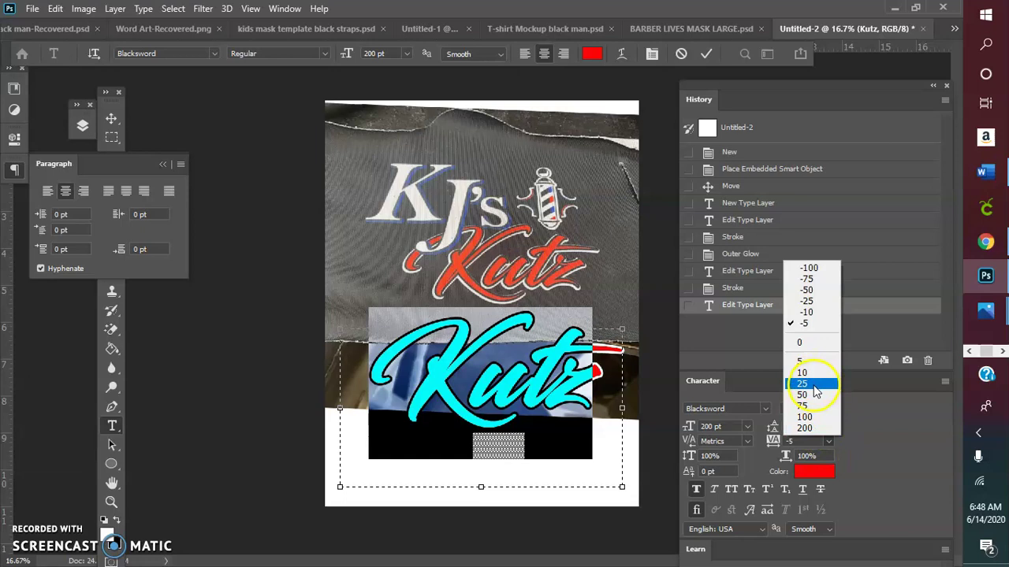
{"action": "left_click", "coordinate": [811, 313]}
{"action": "left_click", "coordinate": [777, 314]}
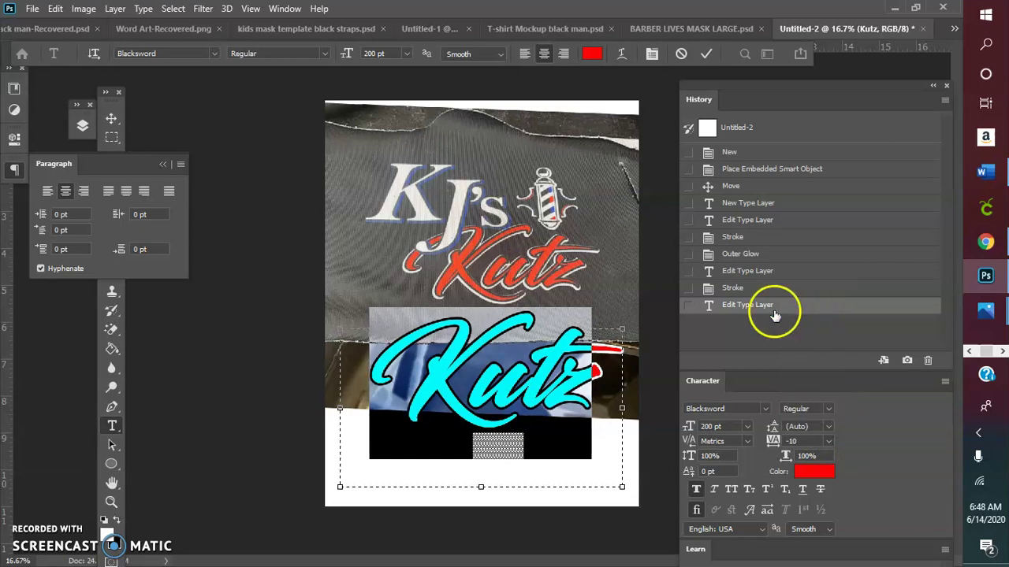
{"action": "left_click", "coordinate": [707, 55]}
{"action": "key", "text": "v"}
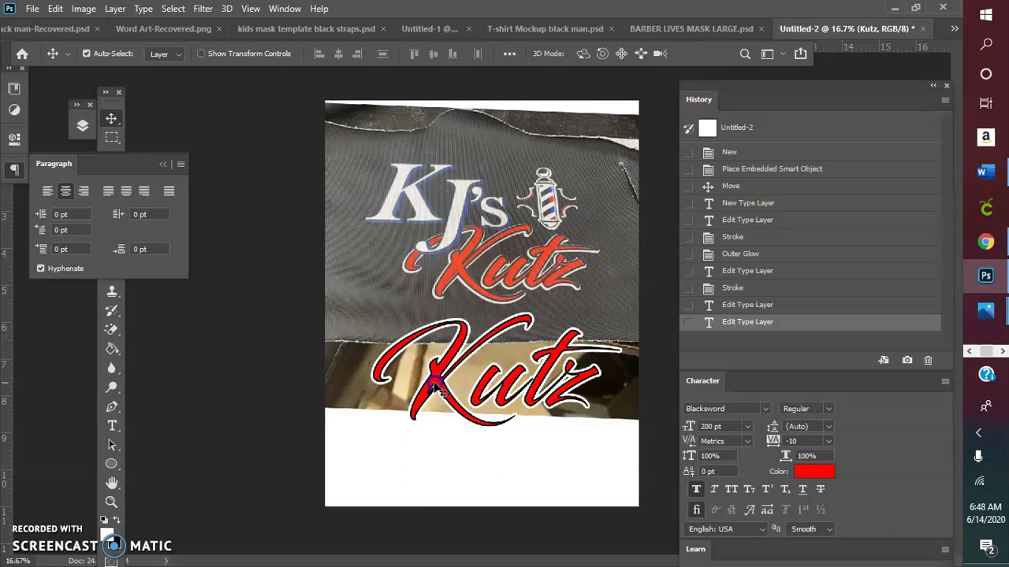
Step: Move Kutz up over the logo, swap its u for an alternate glyph, then nudge it down
{"action": "left_click_drag", "start_coordinate": [436, 392], "coordinate": [432, 279]}
{"action": "double_click", "coordinate": [438, 281]}
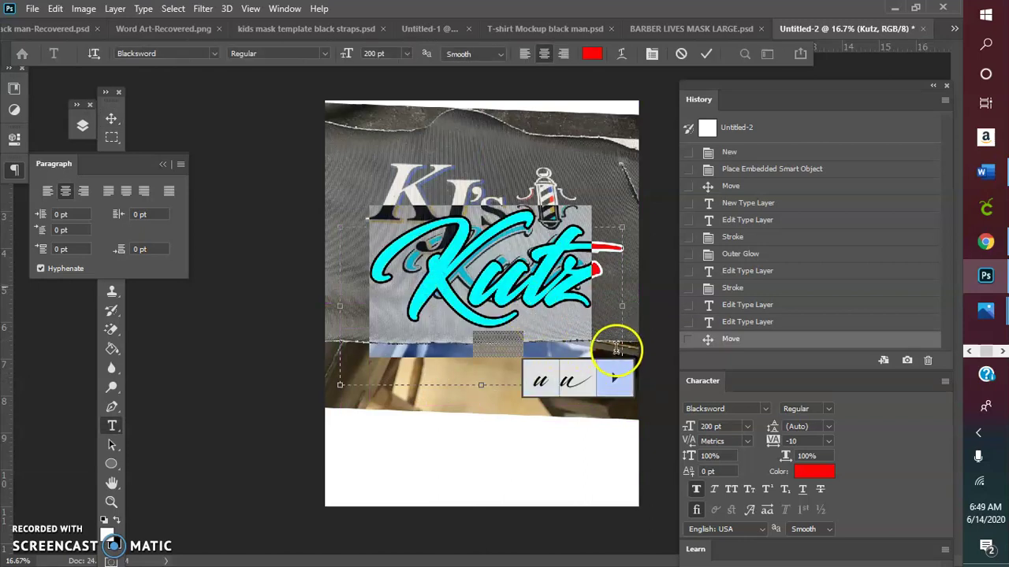
{"action": "left_click", "coordinate": [586, 390]}
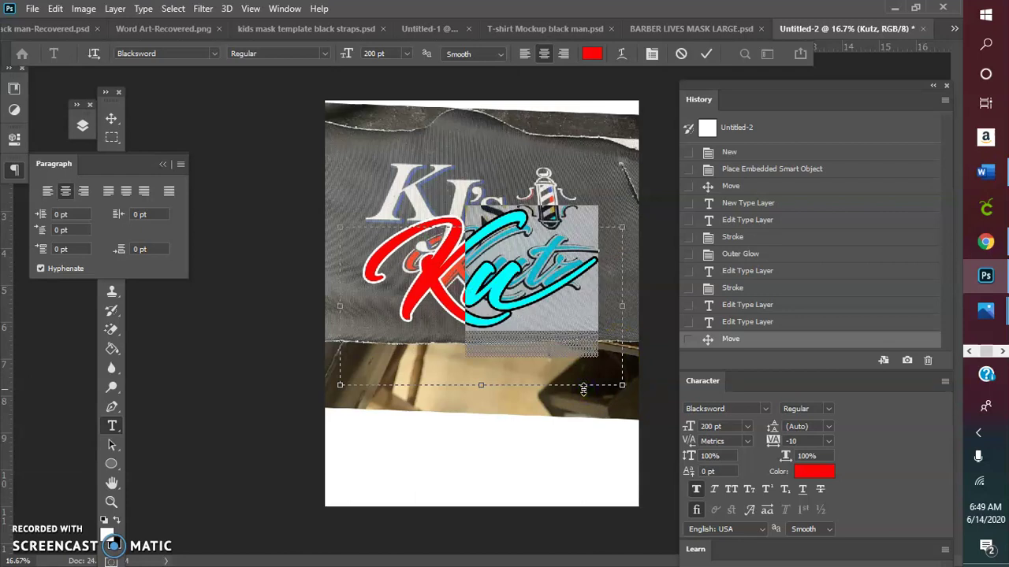
{"action": "left_click", "coordinate": [578, 384]}
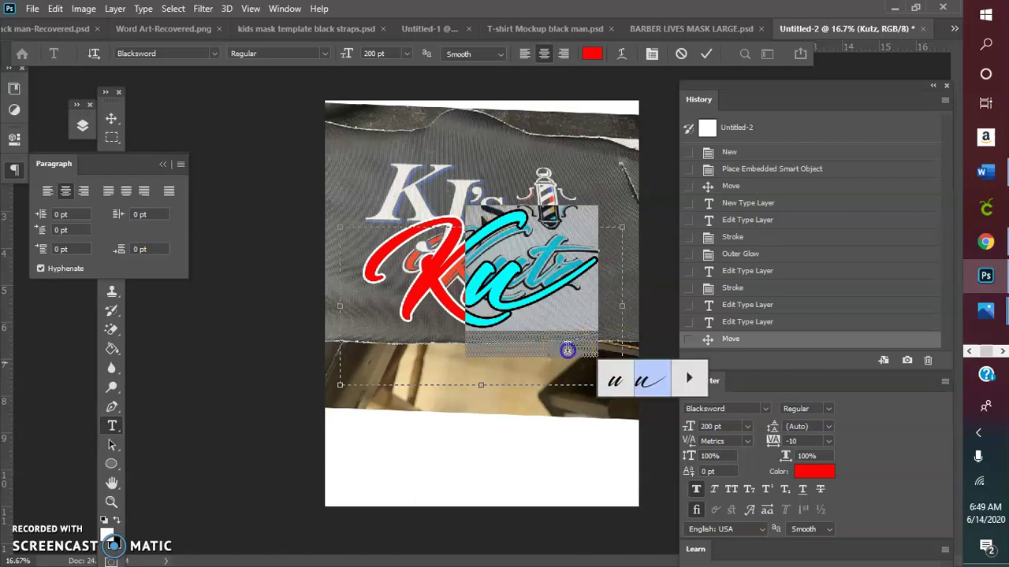
{"action": "left_click", "coordinate": [619, 384]}
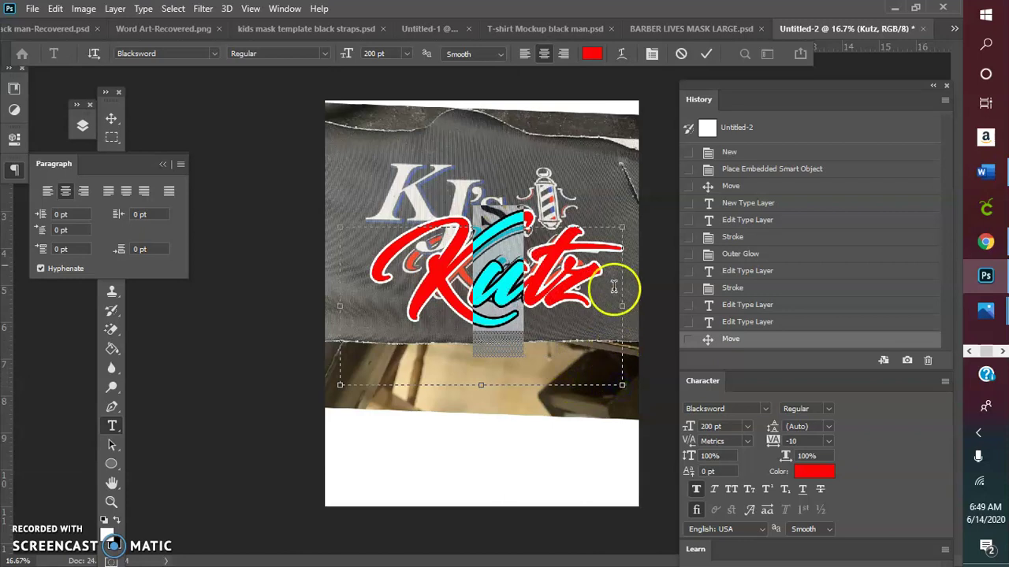
{"action": "left_click", "coordinate": [707, 58]}
{"action": "key", "text": "v"}
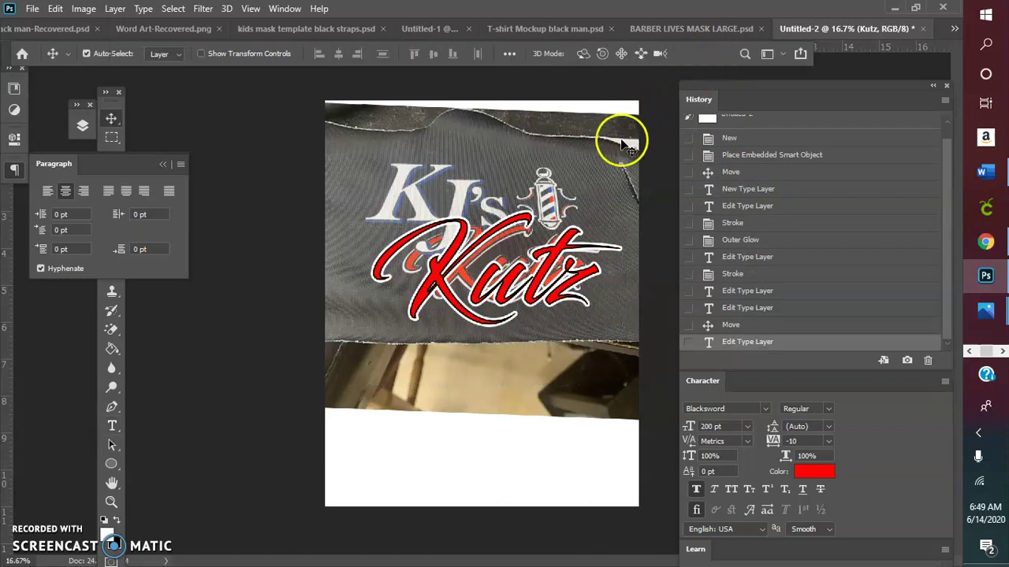
{"action": "left_click_drag", "start_coordinate": [511, 288], "coordinate": [521, 341]}
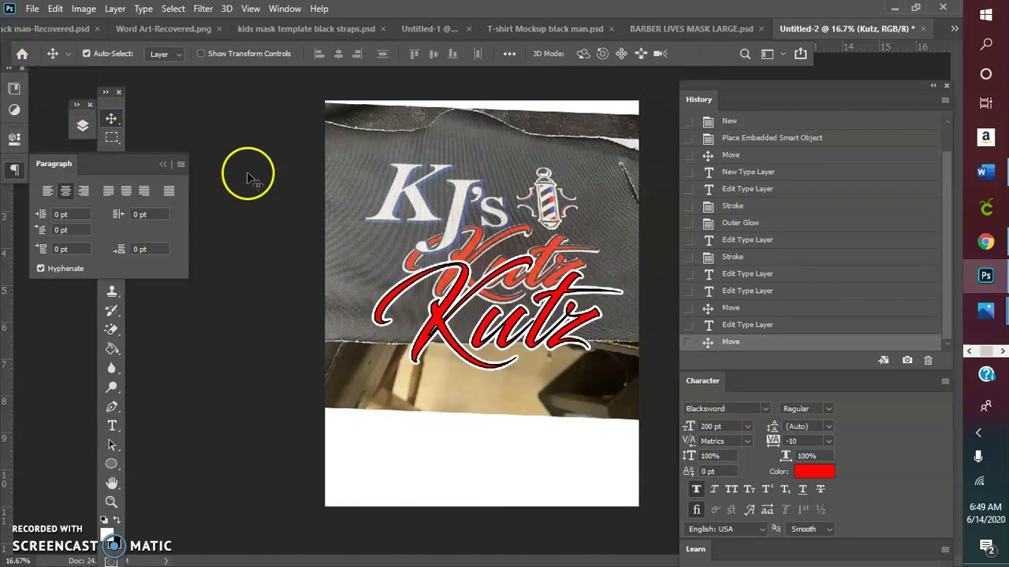
{"action": "left_click", "coordinate": [339, 199]}
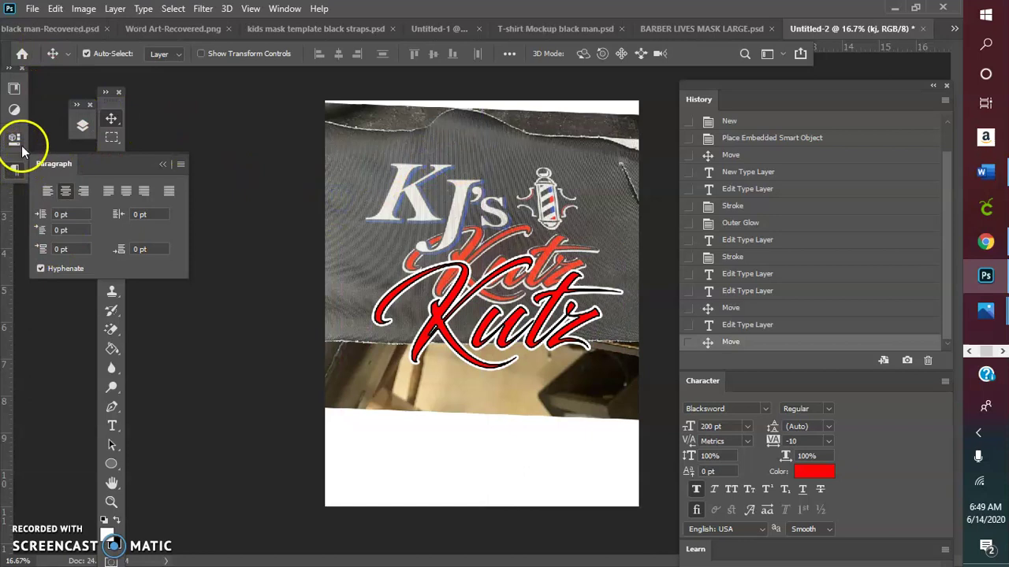
Step: Draw a text box over the KJ's lettering with the font set to Georgia
{"action": "left_click", "coordinate": [162, 165]}
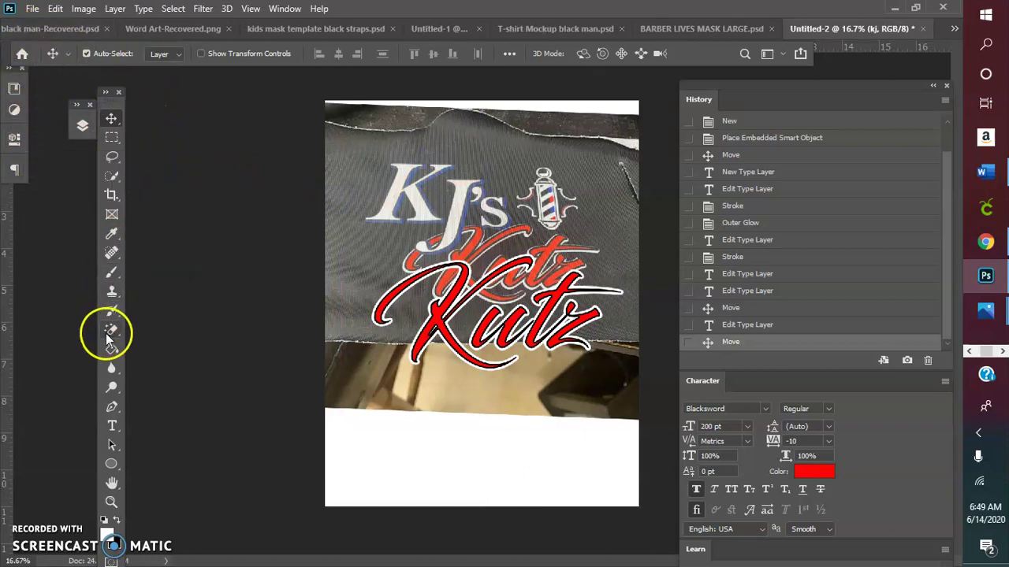
{"action": "left_click", "coordinate": [111, 424]}
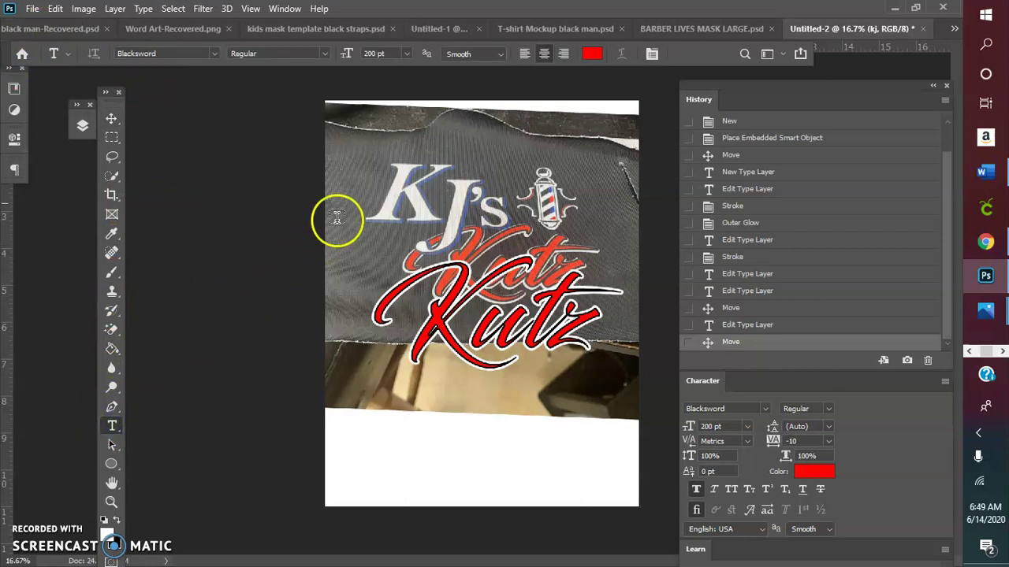
{"action": "left_click_drag", "start_coordinate": [370, 193], "coordinate": [456, 275]}
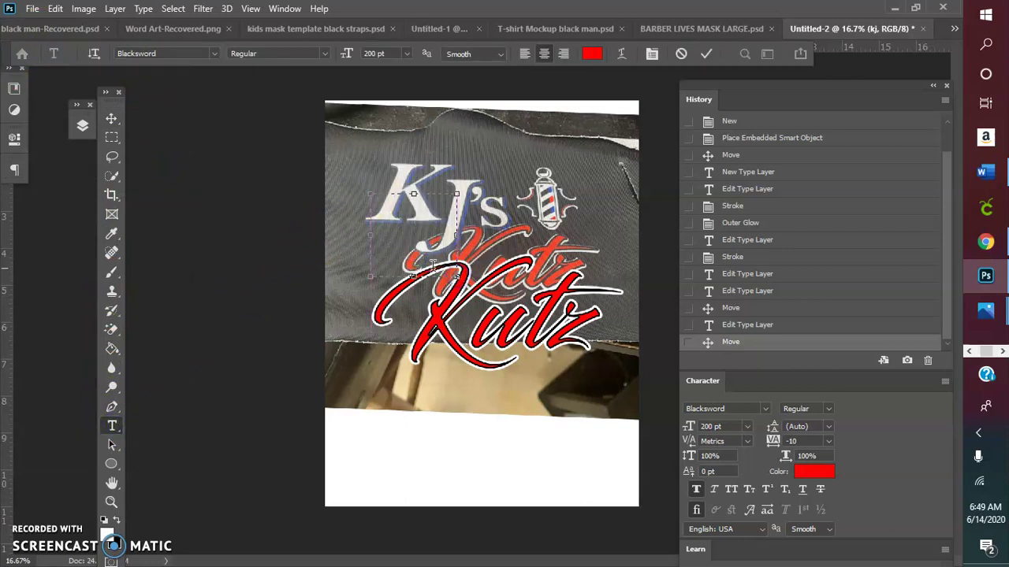
{"action": "left_click", "coordinate": [214, 55]}
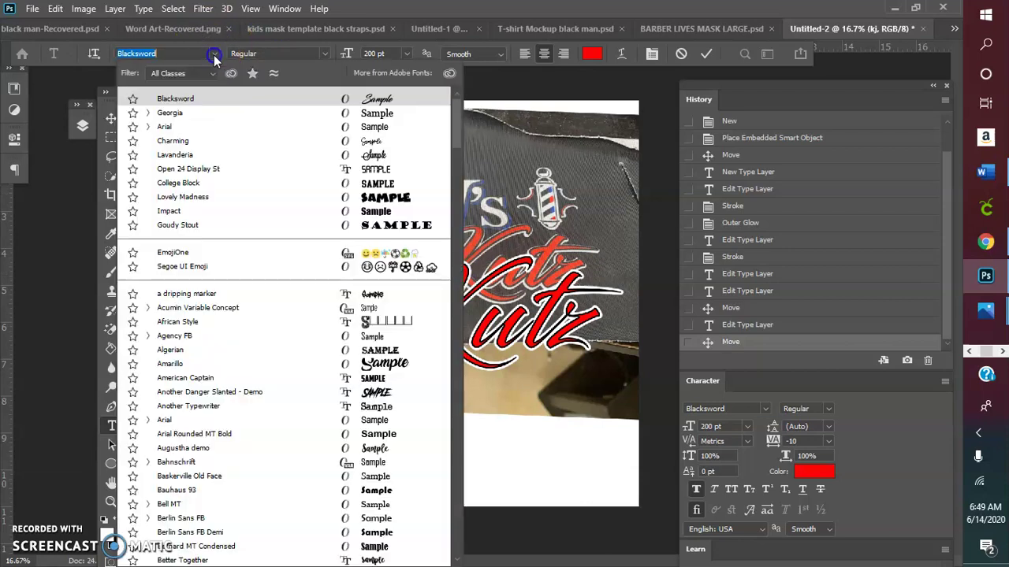
{"action": "left_click", "coordinate": [196, 119]}
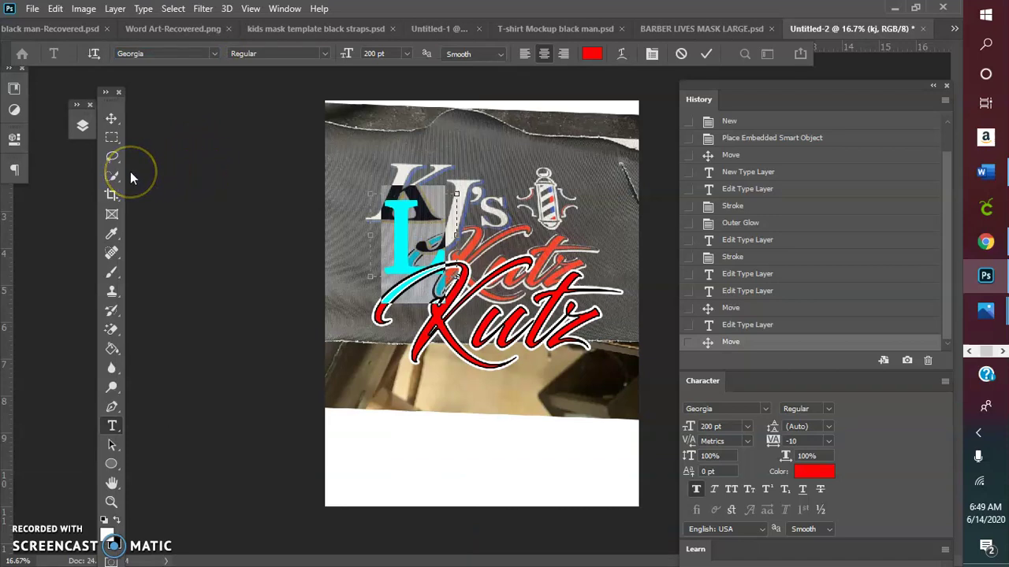
Step: Type a capital K, correcting a lowercase typo, and widen the text box
{"action": "type", "text": "k"}
{"action": "left_click", "coordinate": [234, 26]}
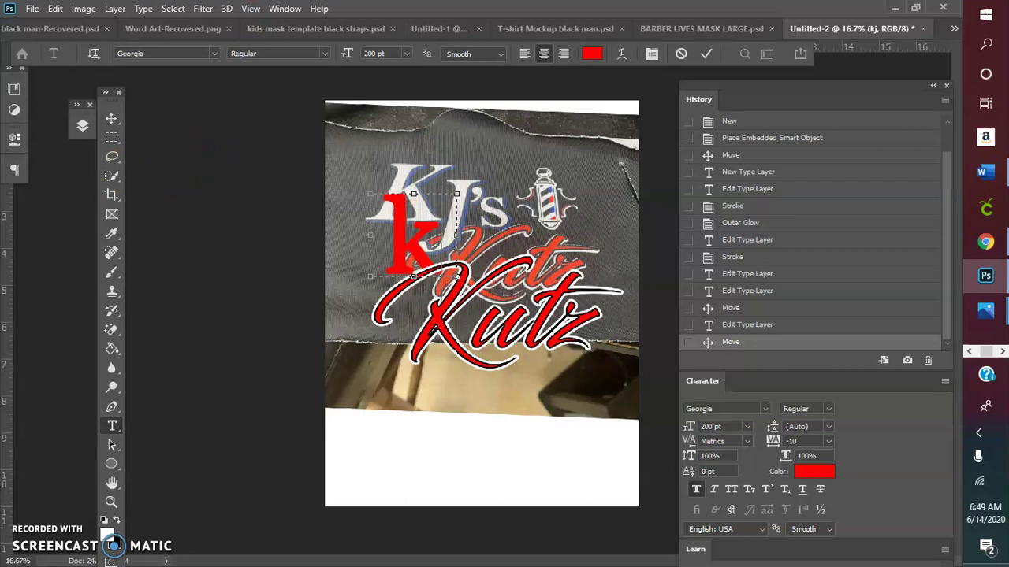
{"action": "key", "text": "BackSpace"}
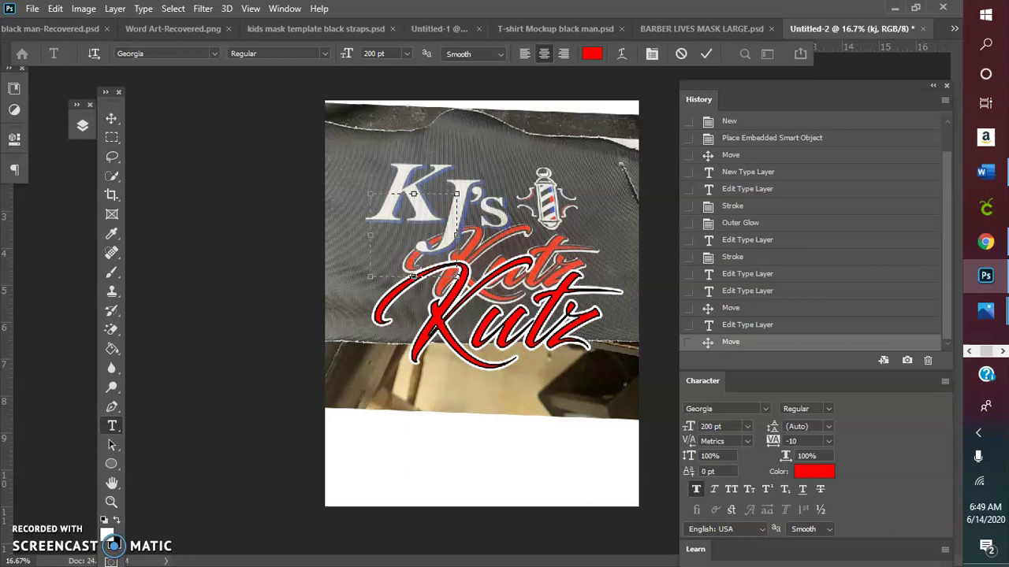
{"action": "type", "text": "K"}
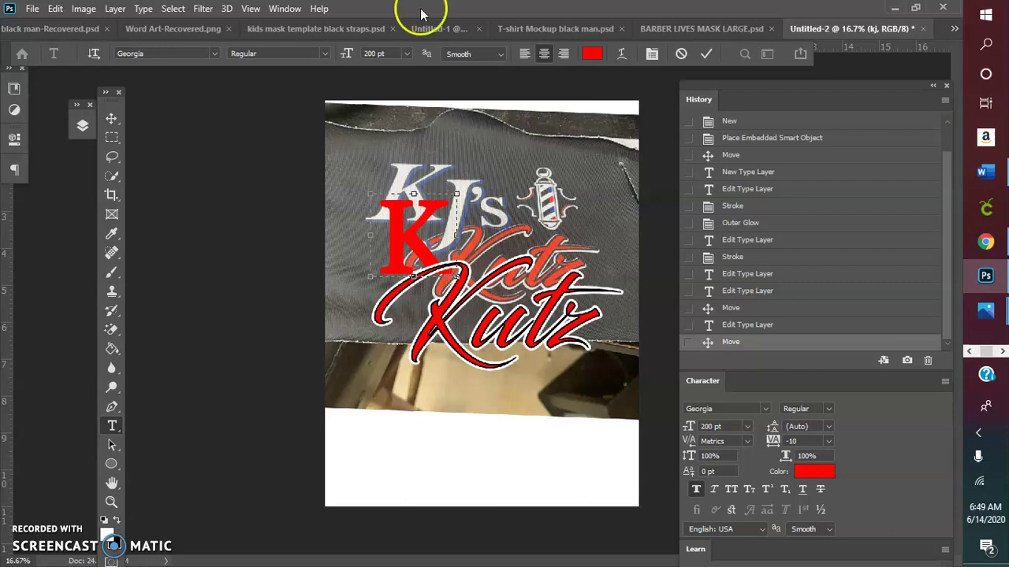
{"action": "left_click_drag", "start_coordinate": [457, 238], "coordinate": [518, 251]}
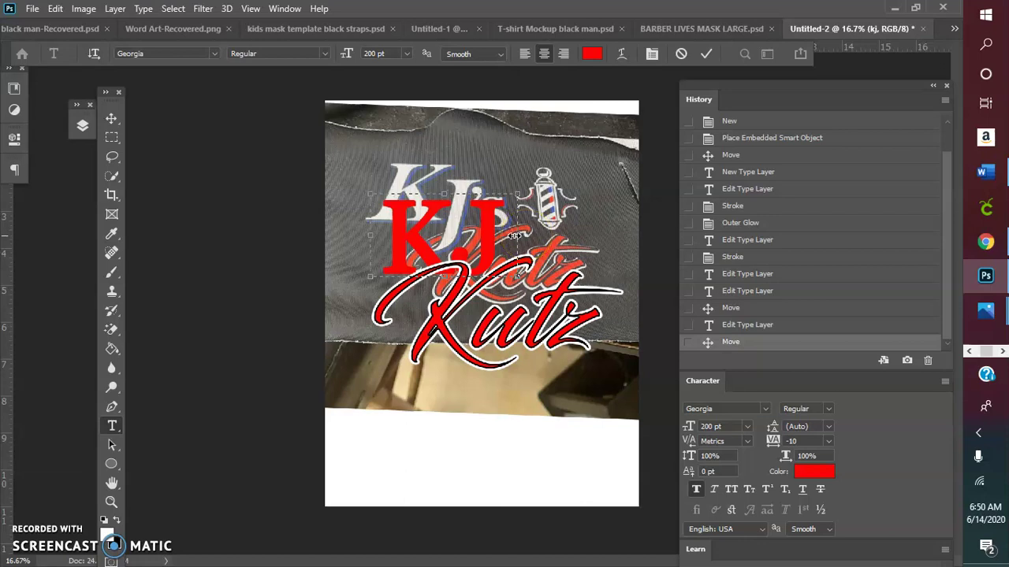
{"action": "left_click_drag", "start_coordinate": [516, 235], "coordinate": [591, 230]}
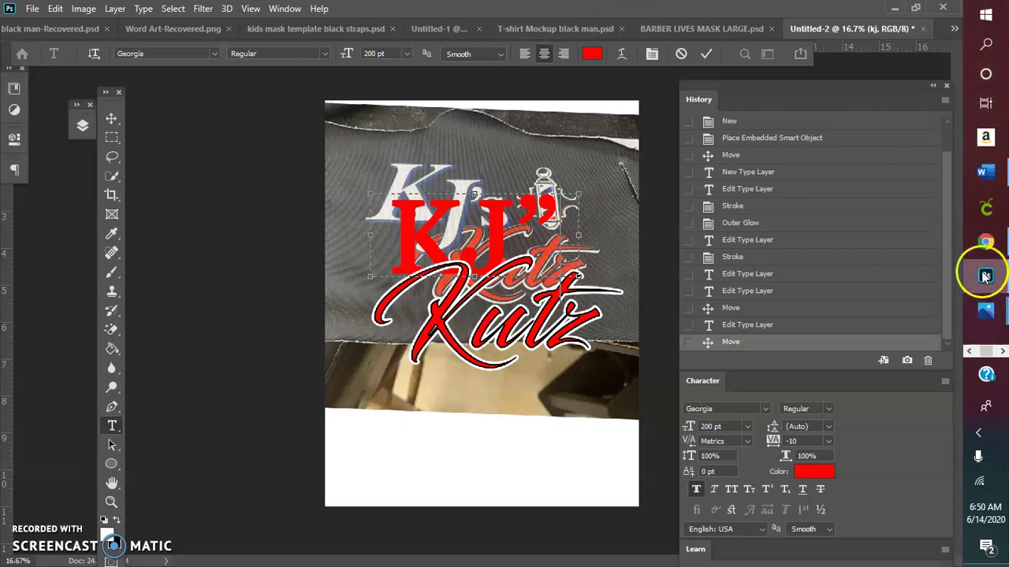
Step: View the Blacksword font page on dafont, return to the Calligraphy list, and scroll through it
{"action": "left_click", "coordinate": [986, 242]}
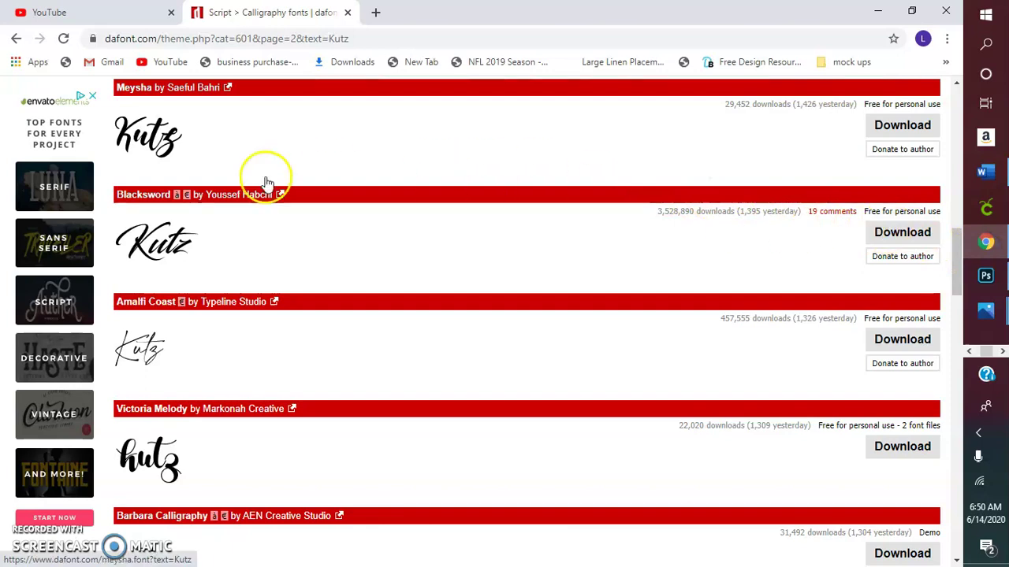
{"action": "left_click", "coordinate": [150, 198]}
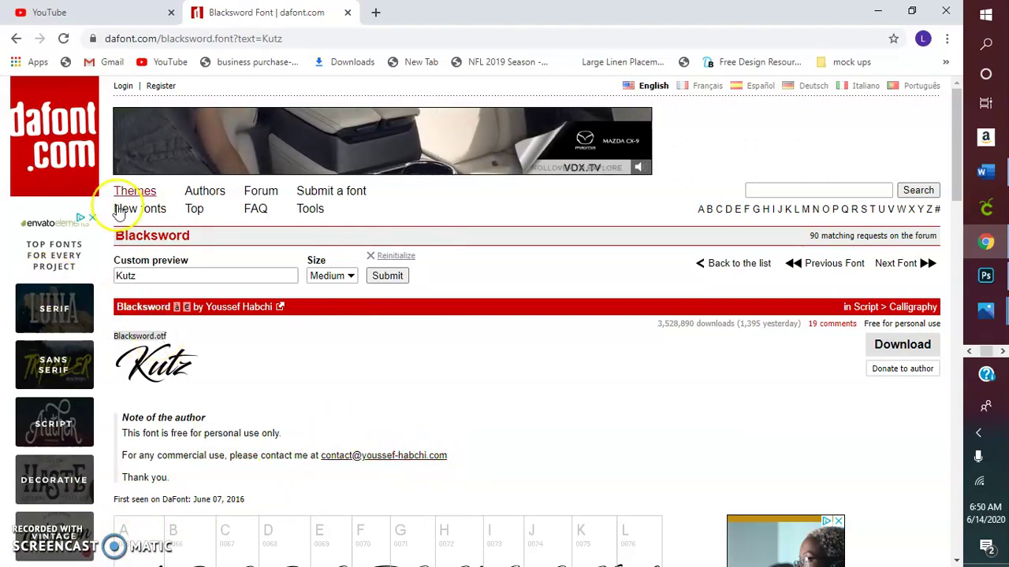
{"action": "left_click", "coordinate": [15, 39]}
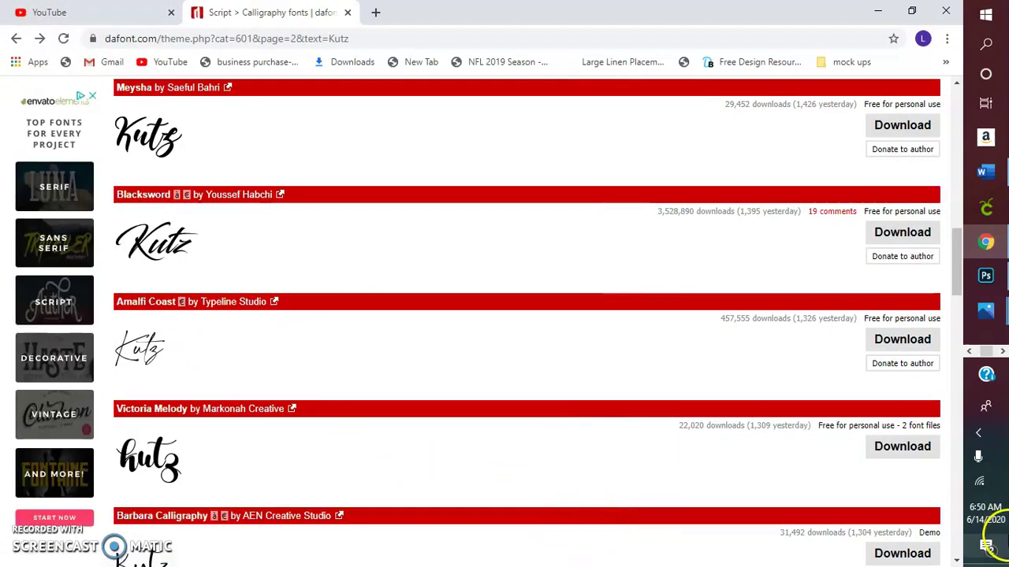
{"action": "left_click", "coordinate": [952, 94]}
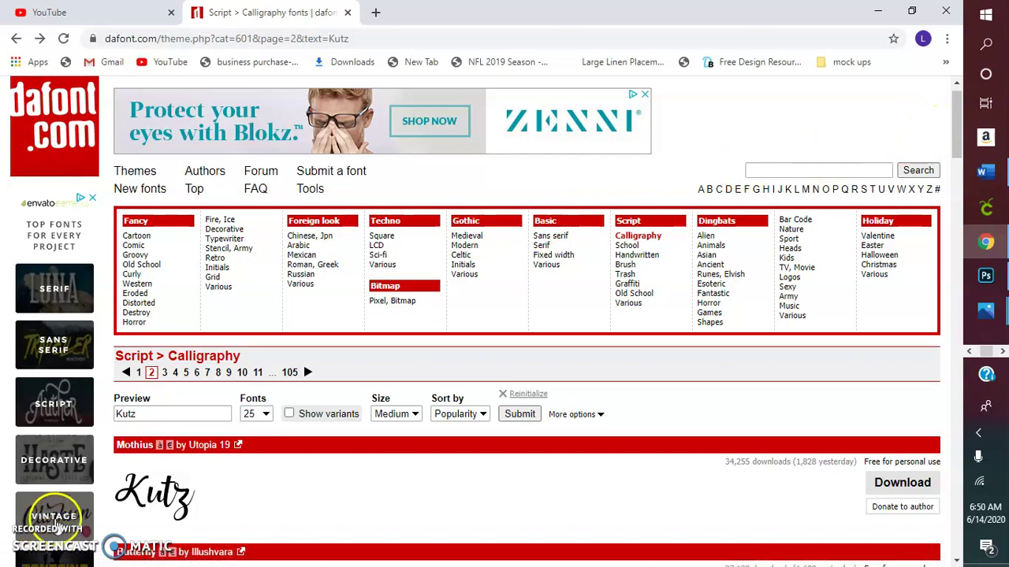
{"action": "left_click", "coordinate": [153, 415]}
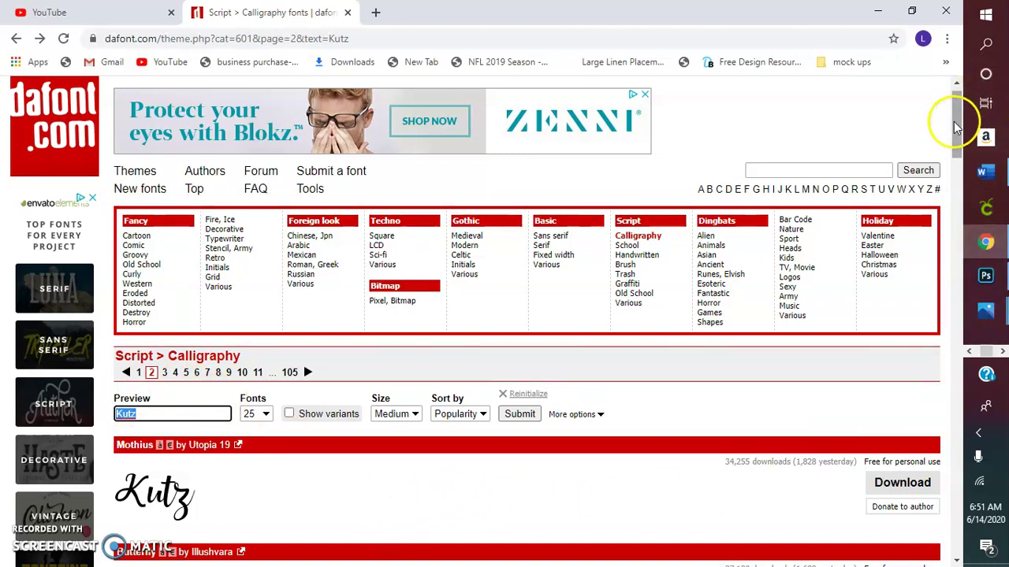
{"action": "left_click_drag", "start_coordinate": [957, 124], "coordinate": [943, 502]}
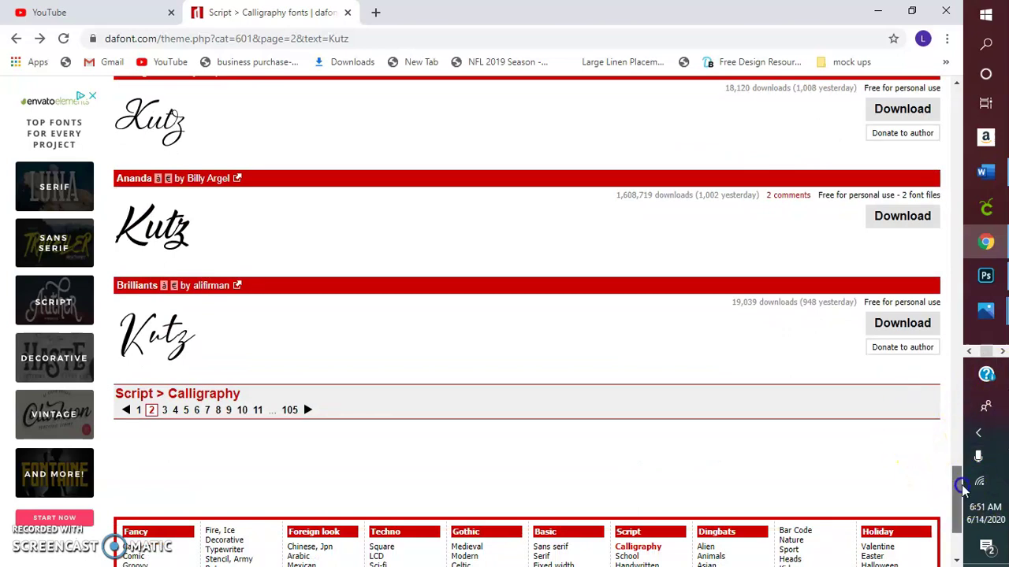
{"action": "left_click_drag", "start_coordinate": [961, 480], "coordinate": [938, 53]}
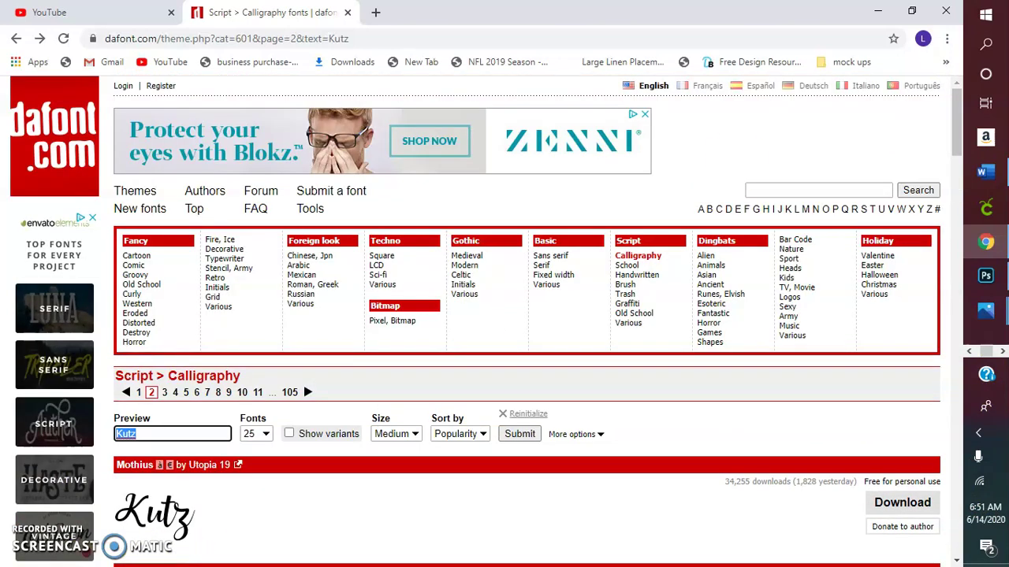
Step: Preview the Calligraphy fonts with the word Charity
{"action": "type", "text": "cH"}
{"action": "type", "text": "Cha"}
{"action": "type", "text": "rity"}
{"action": "key", "text": "Return"}
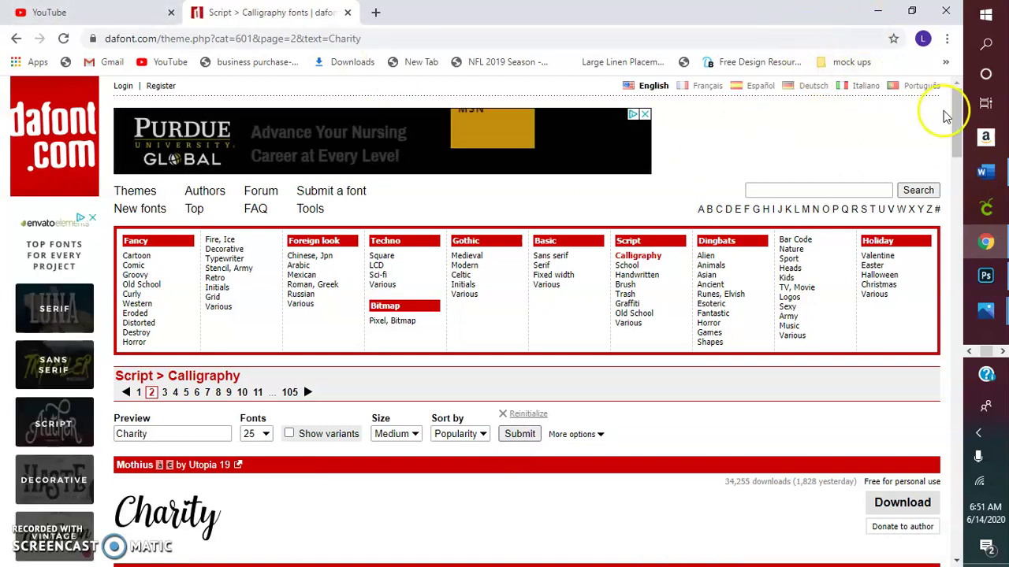
{"action": "left_click_drag", "start_coordinate": [953, 110], "coordinate": [837, 49]}
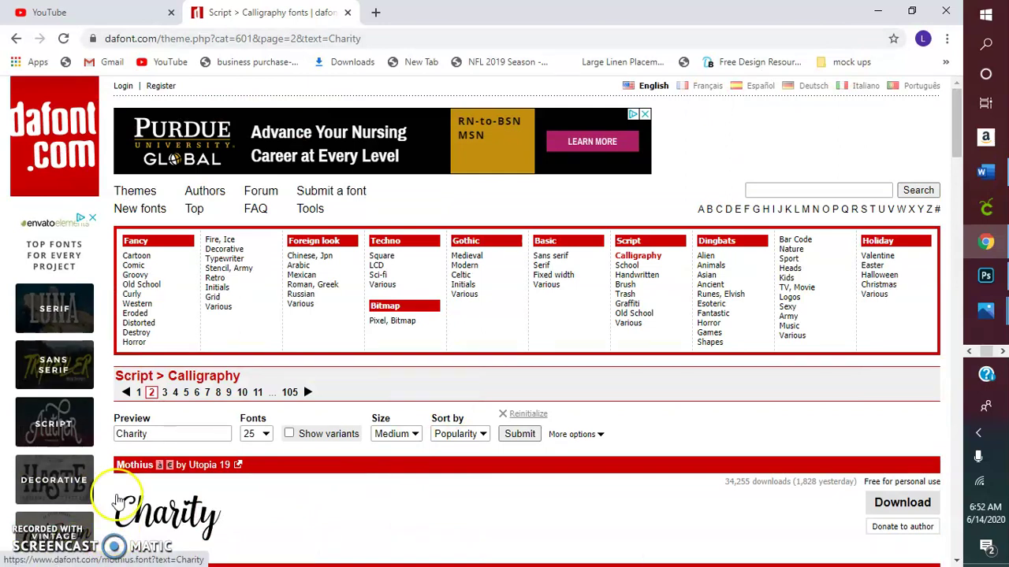
Step: Preview the fonts with the word home, then reset the preview text to default
{"action": "left_click", "coordinate": [188, 438]}
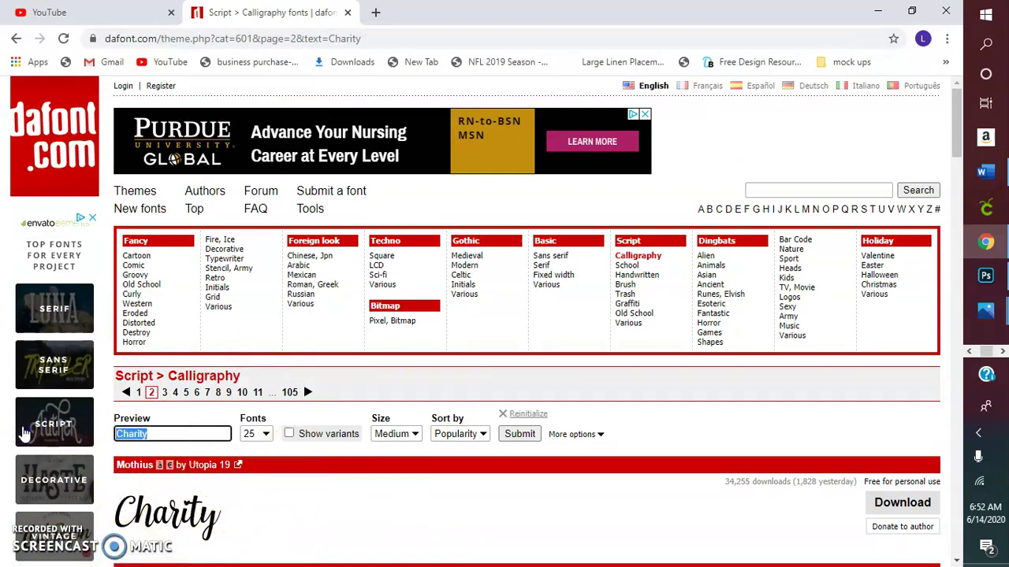
{"action": "type", "text": "ph"}
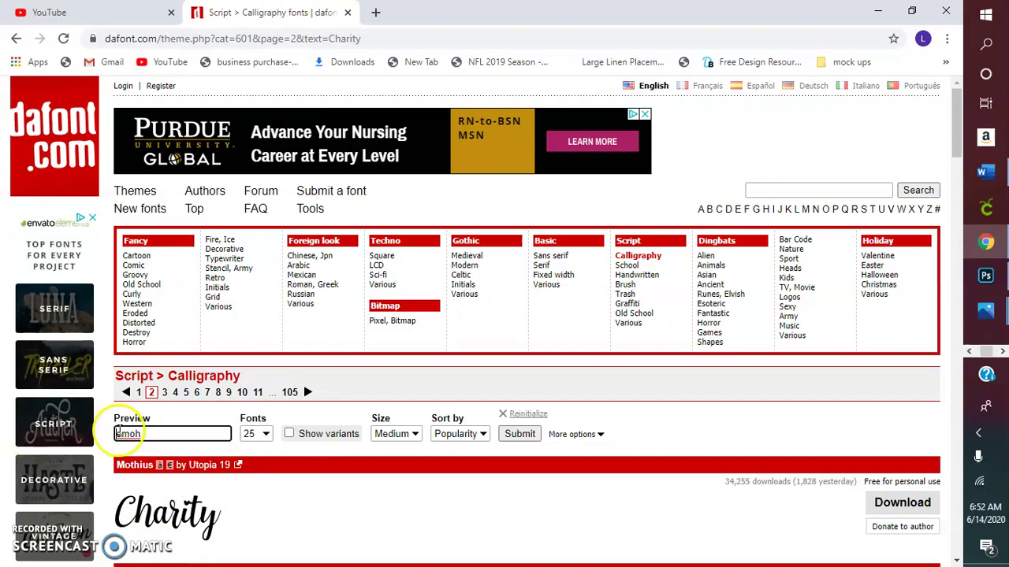
{"action": "left_click", "coordinate": [154, 437]}
{"action": "type", "text": "home"}
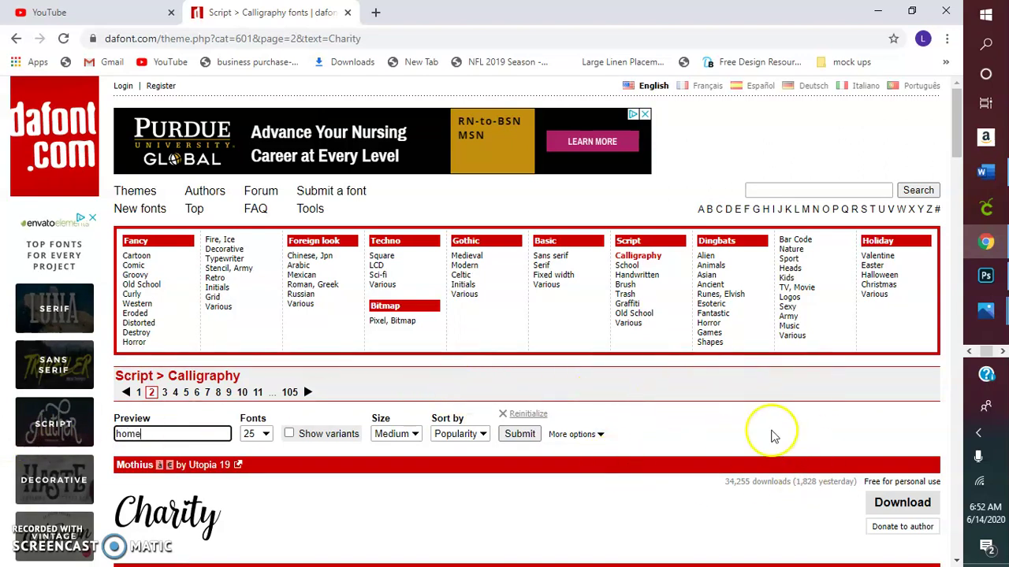
{"action": "key", "text": "Return"}
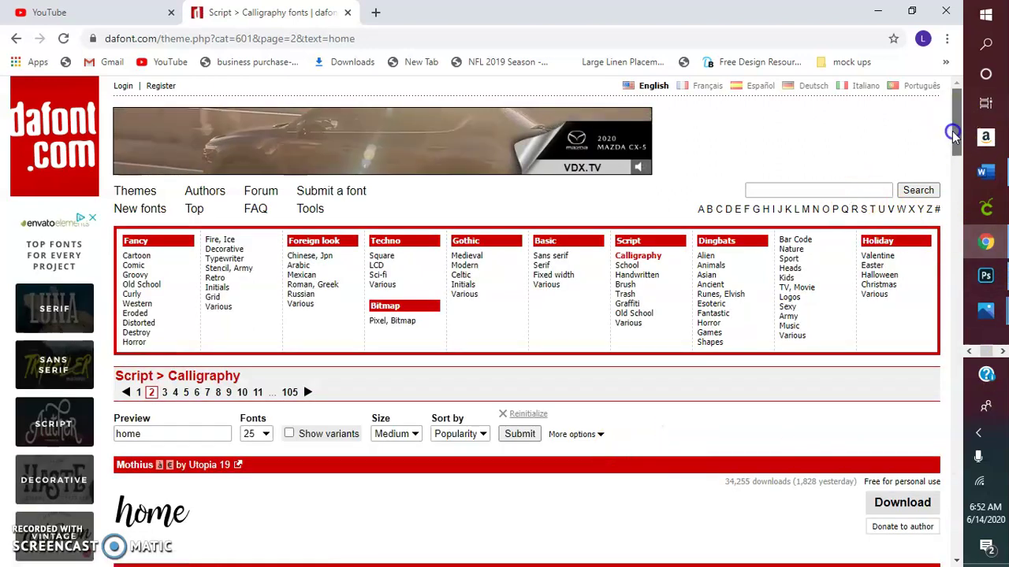
{"action": "left_click_drag", "start_coordinate": [954, 135], "coordinate": [878, 154]}
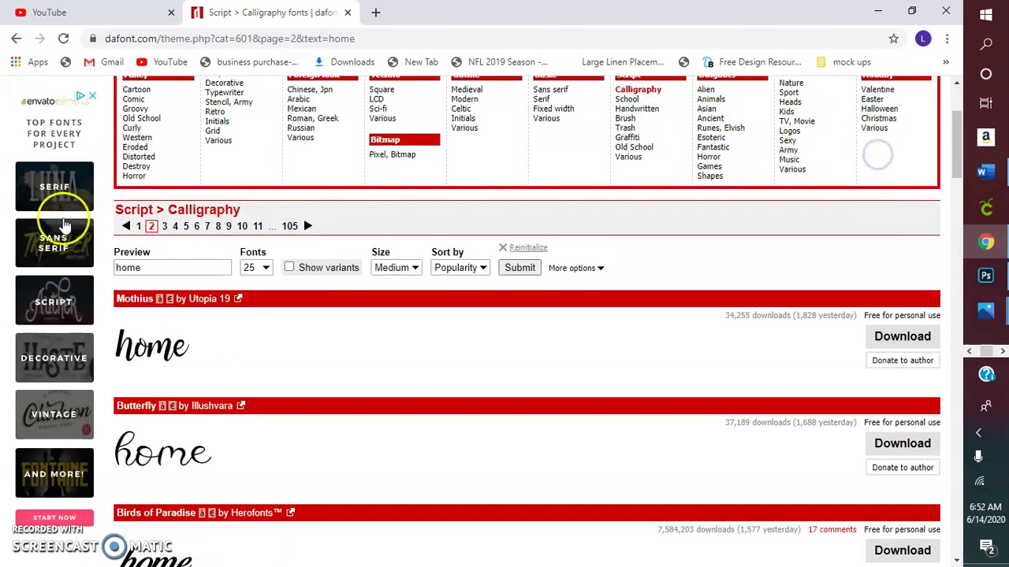
{"action": "left_click", "coordinate": [519, 249]}
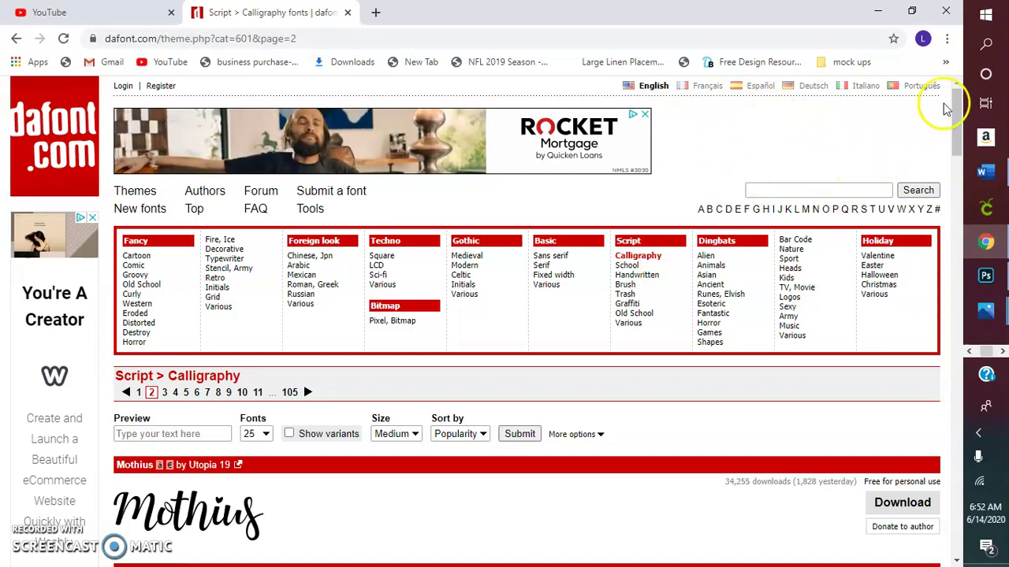
Step: Scroll the Calligraphy list down to Blacksword and open its font page
{"action": "left_click_drag", "start_coordinate": [955, 106], "coordinate": [941, 218]}
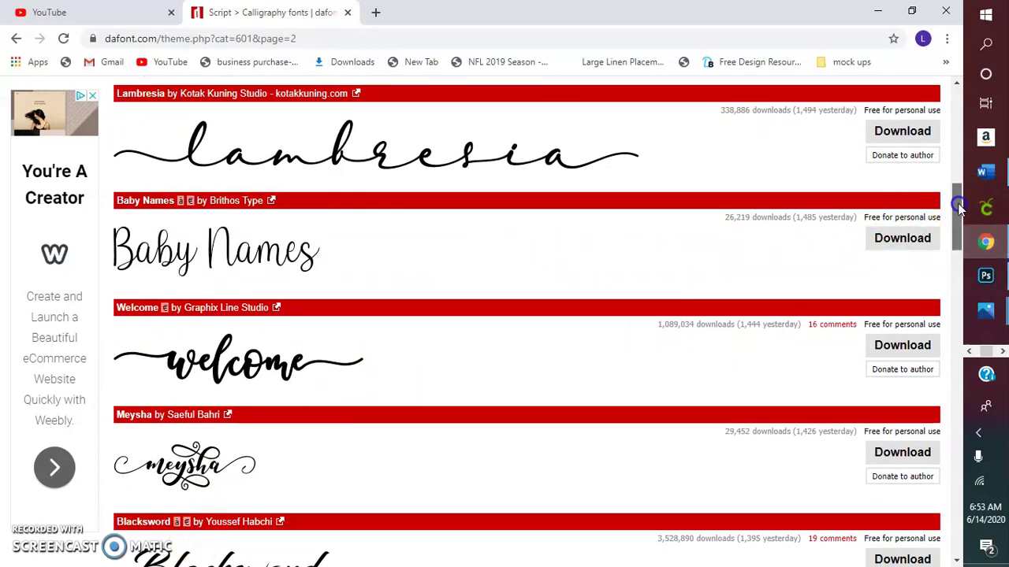
{"action": "left_click_drag", "start_coordinate": [957, 207], "coordinate": [956, 253]}
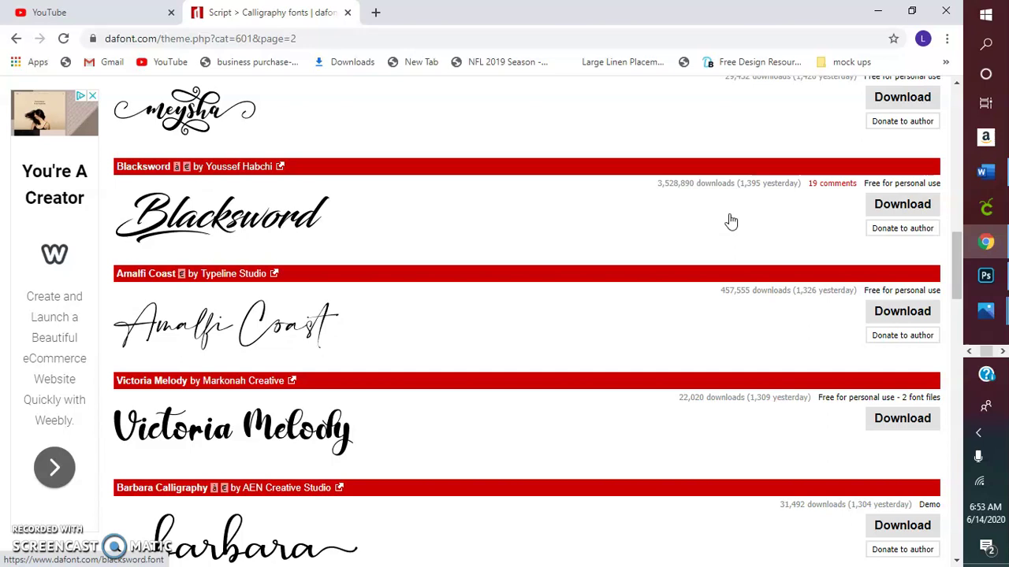
{"action": "left_click", "coordinate": [614, 221]}
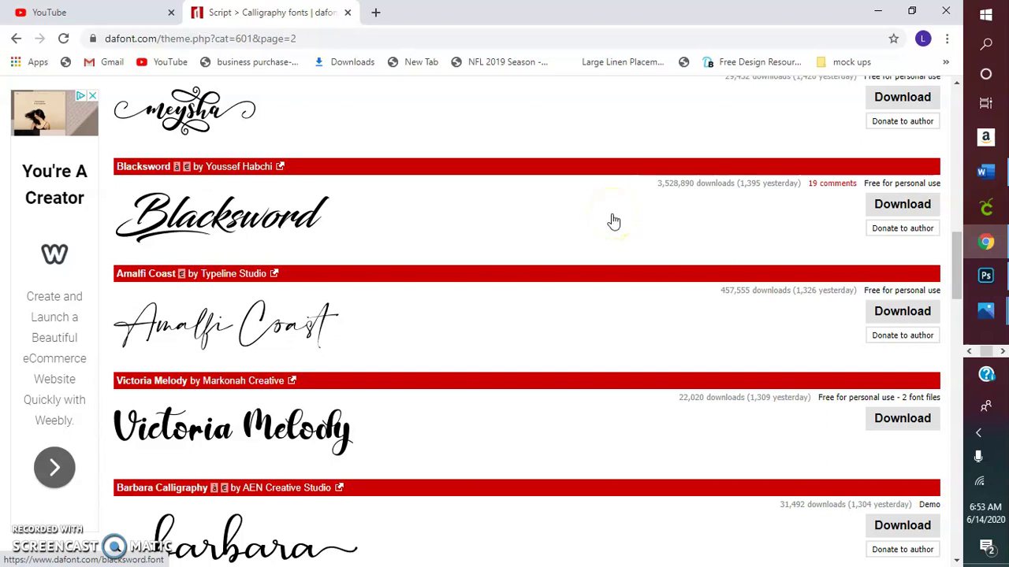